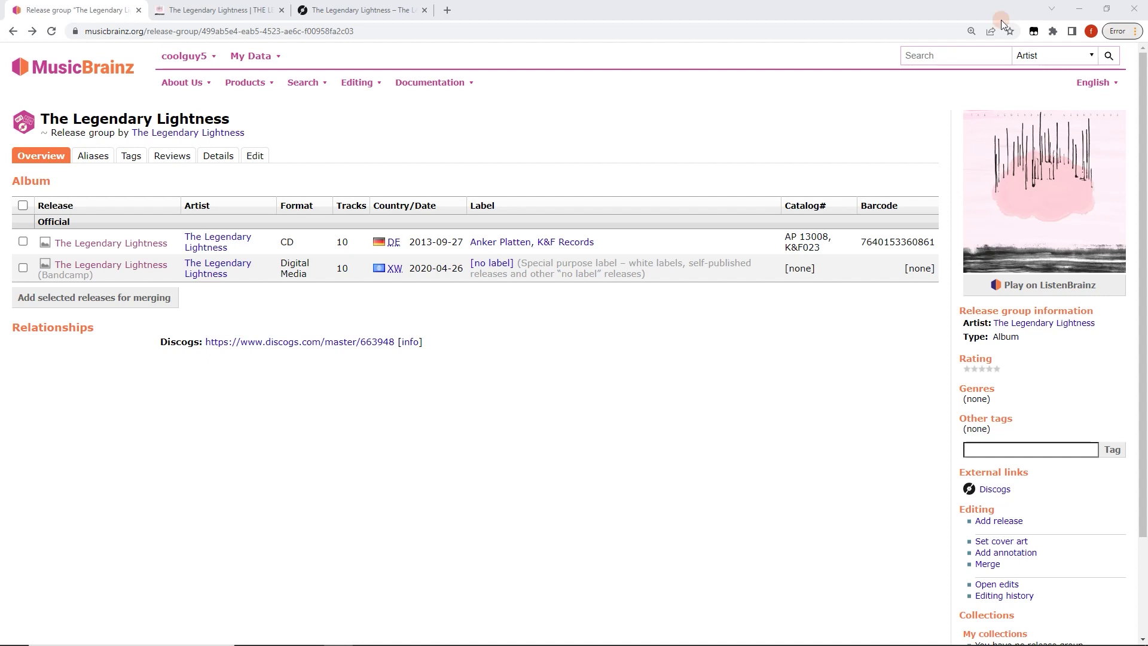
left_click(1079, 8)
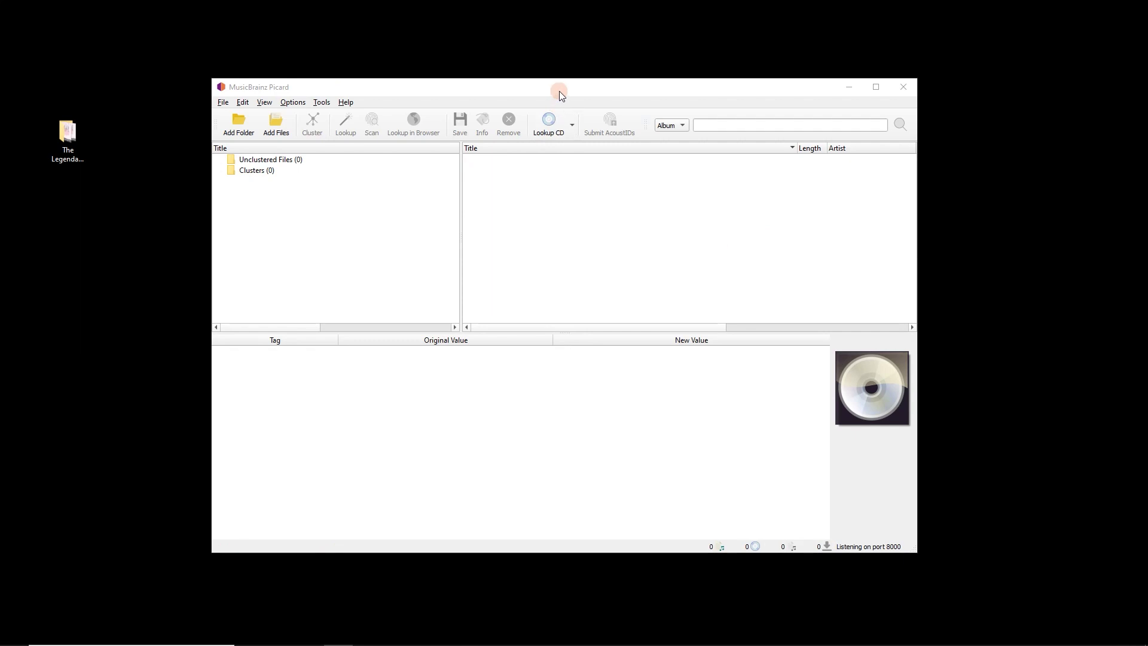
left_click(559, 90)
left_click(573, 126)
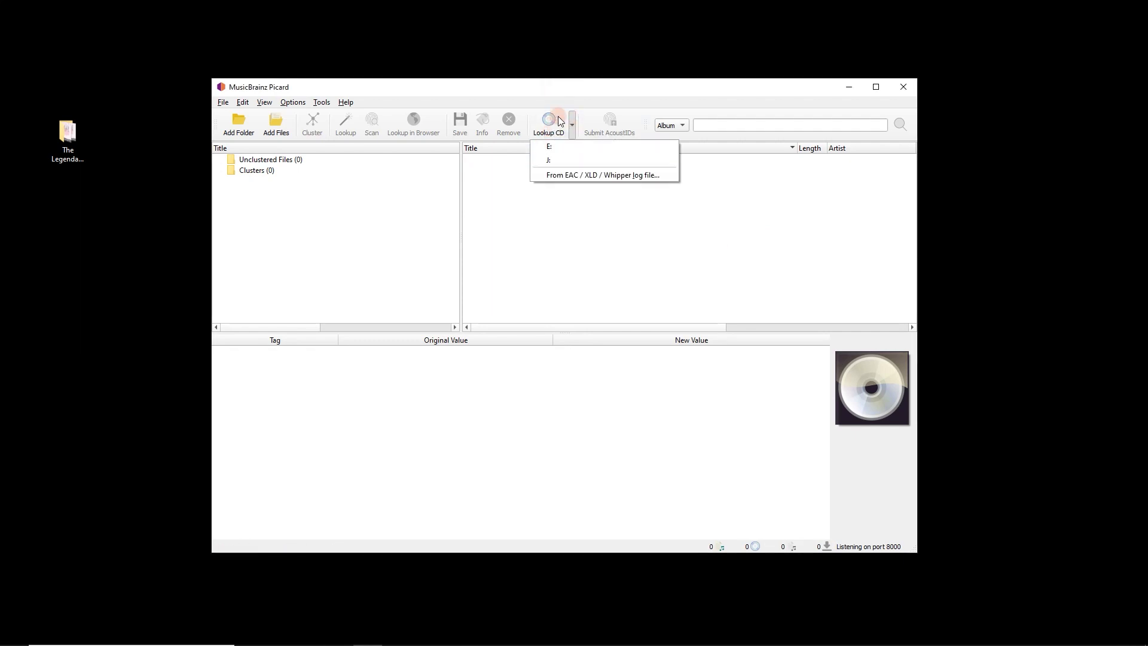
left_click(560, 103)
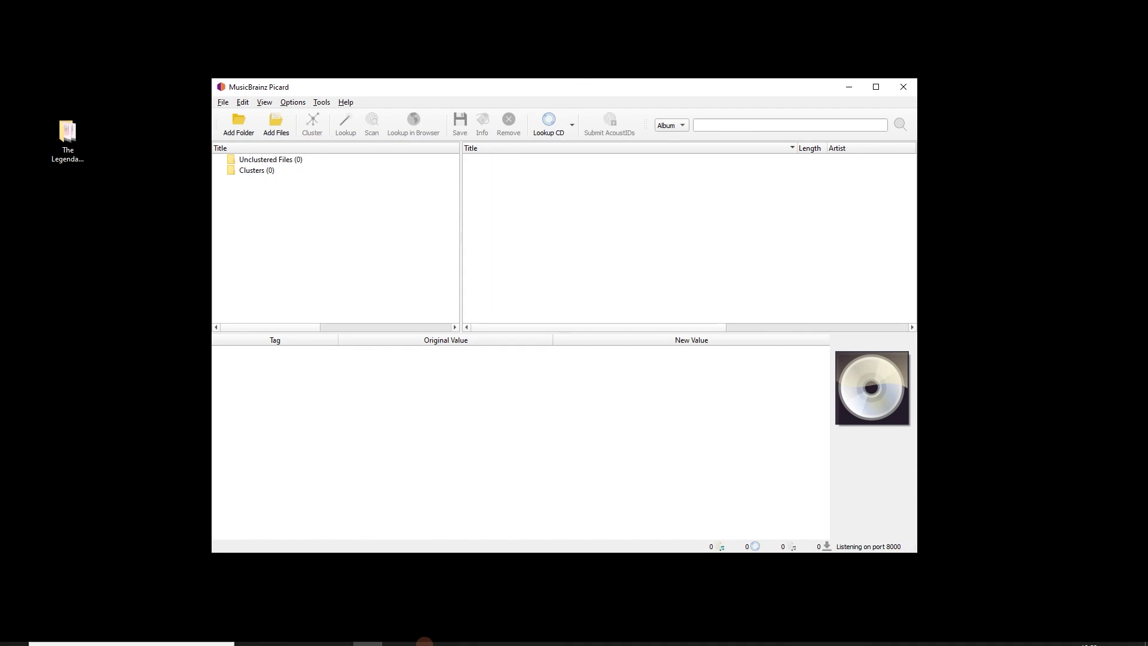
left_click(397, 634)
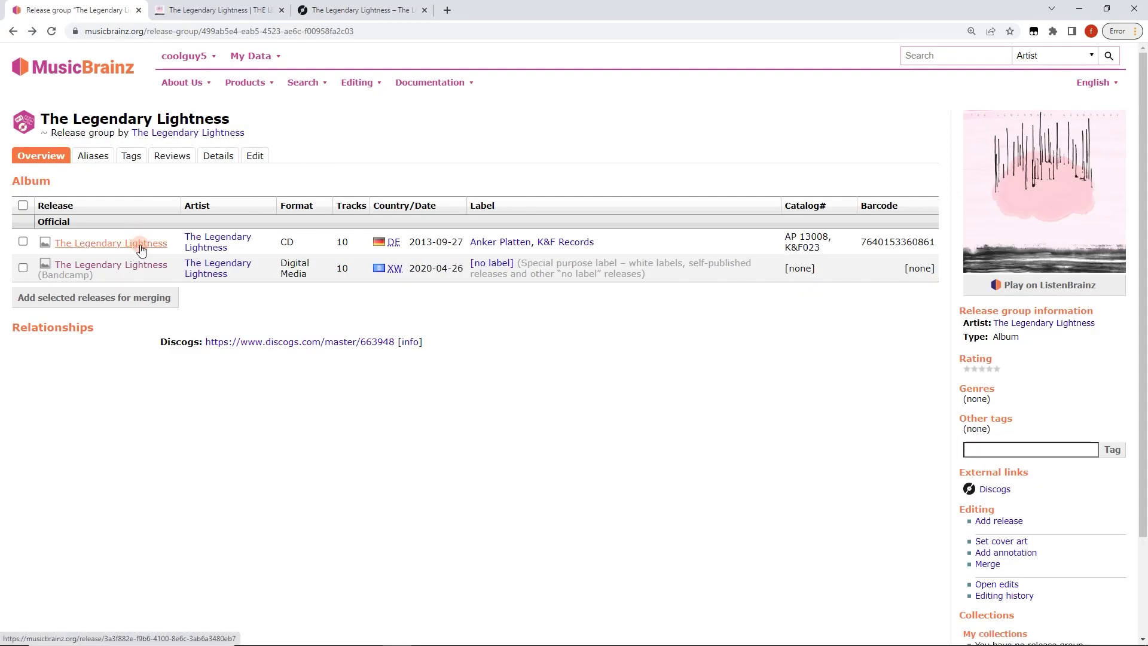
- Look at the CD release, then check that every Bandcamp digital release track length is ?:??
left_click(141, 245)
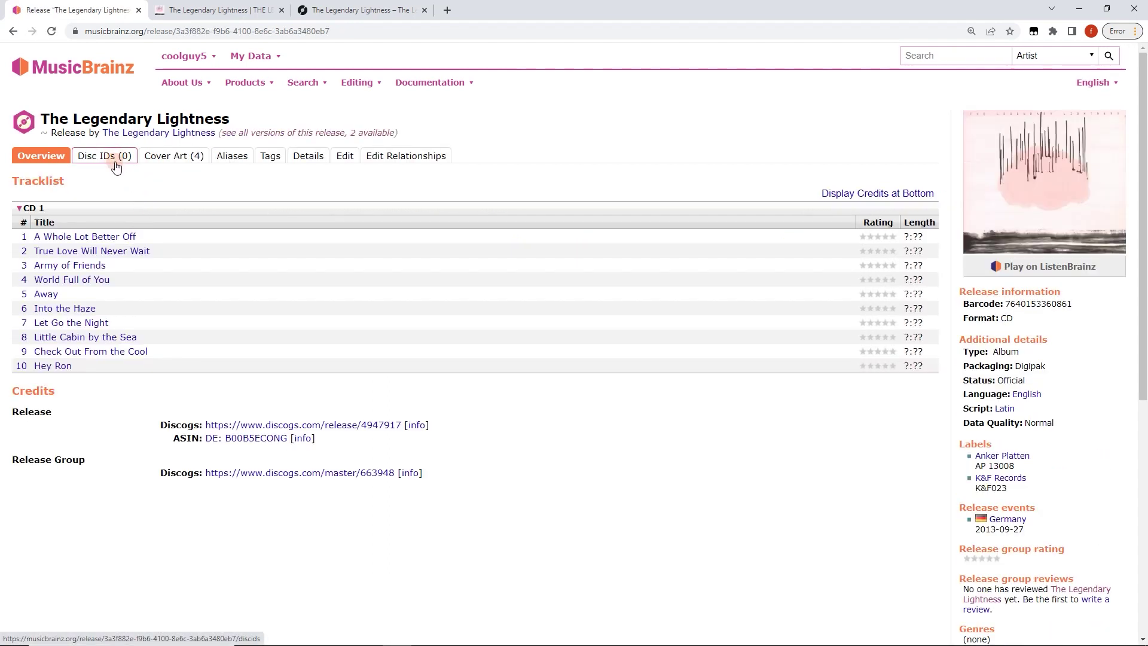
left_click(13, 31)
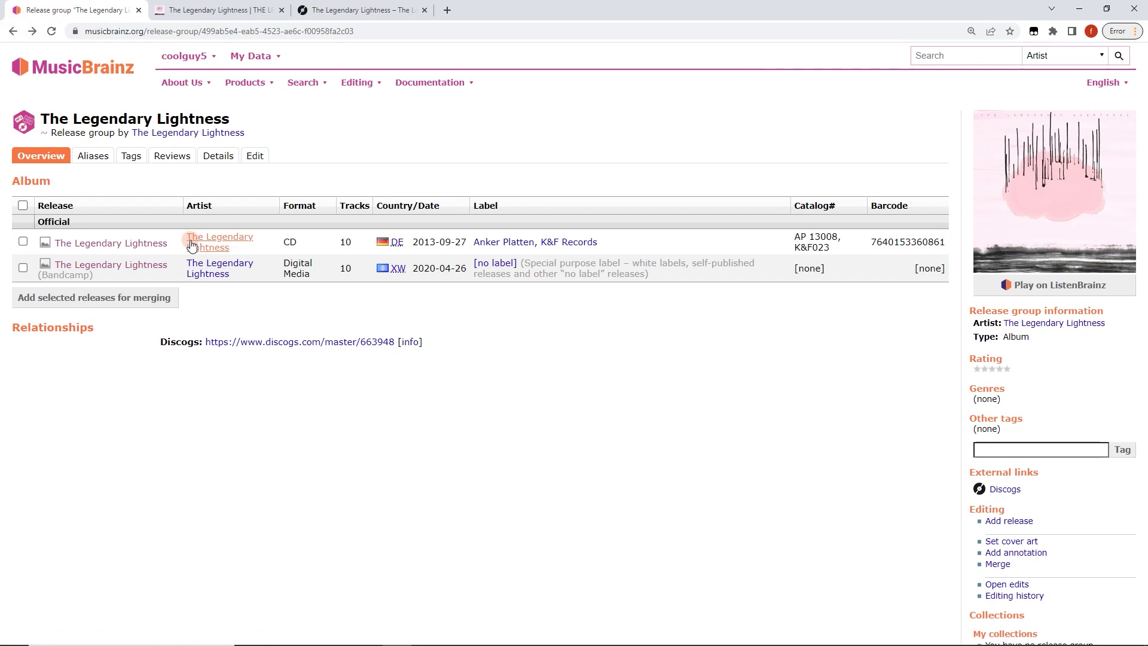
left_click(140, 271)
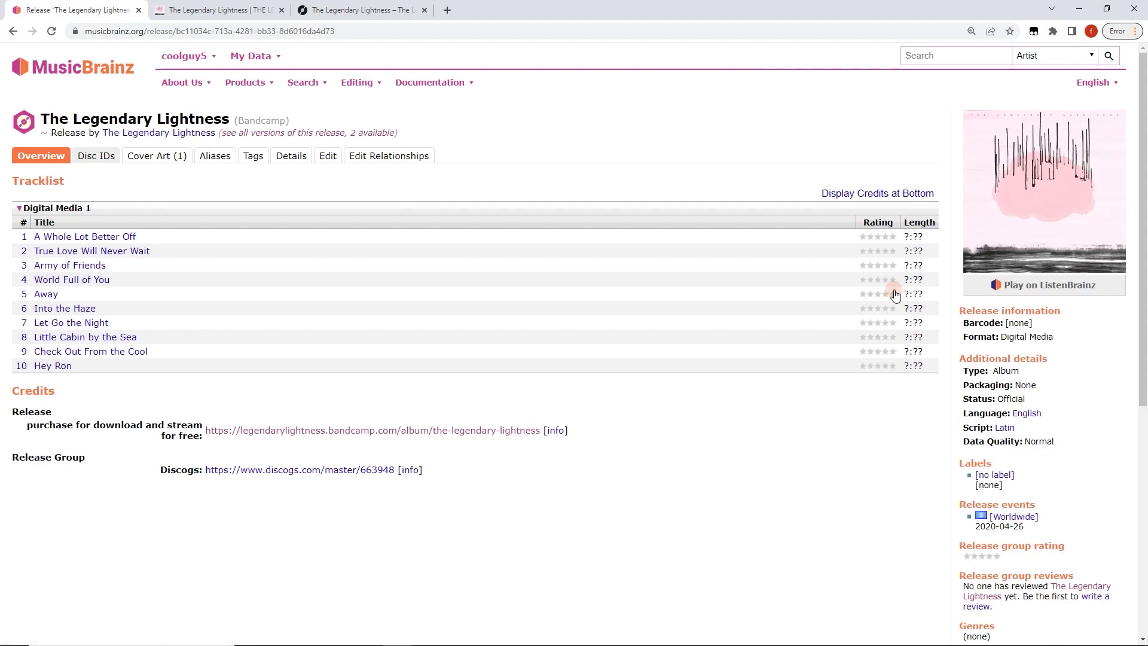
left_click_drag(903, 236, 920, 352)
left_click(918, 351)
- Minimize Chrome and drag the album folder from the desktop into Picard's left pane
left_click(1080, 11)
left_click(77, 132)
left_click_drag(76, 132, 292, 205)
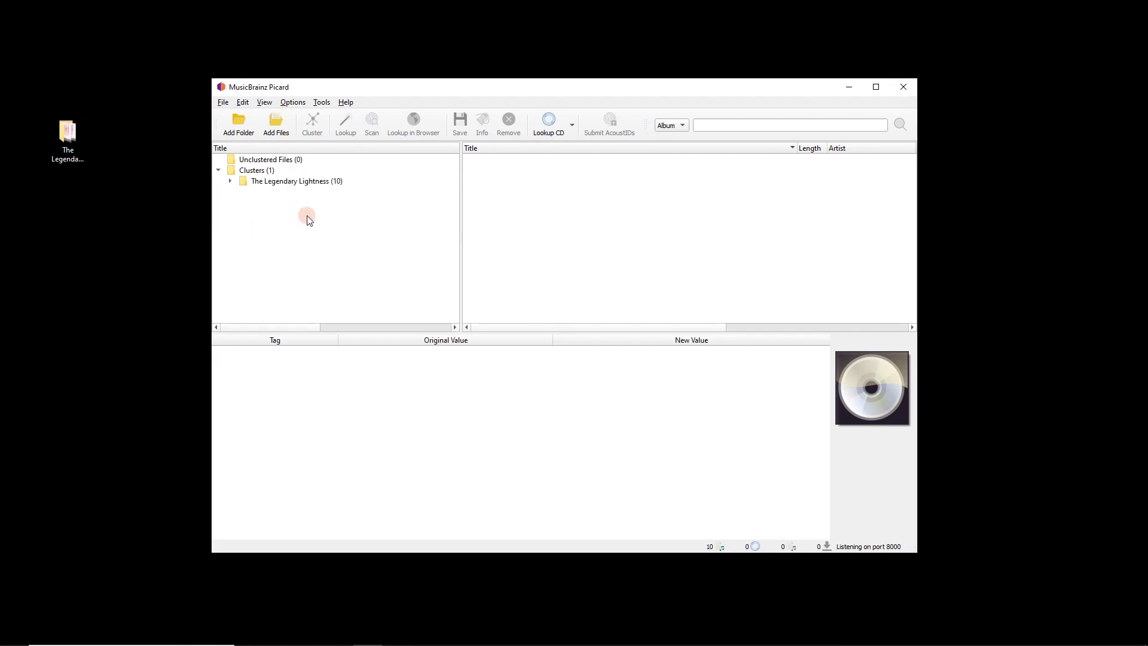
- Select The Legendary Lightness (10) cluster to view its 2013 indie rock tags, then right-click it
left_click(295, 182)
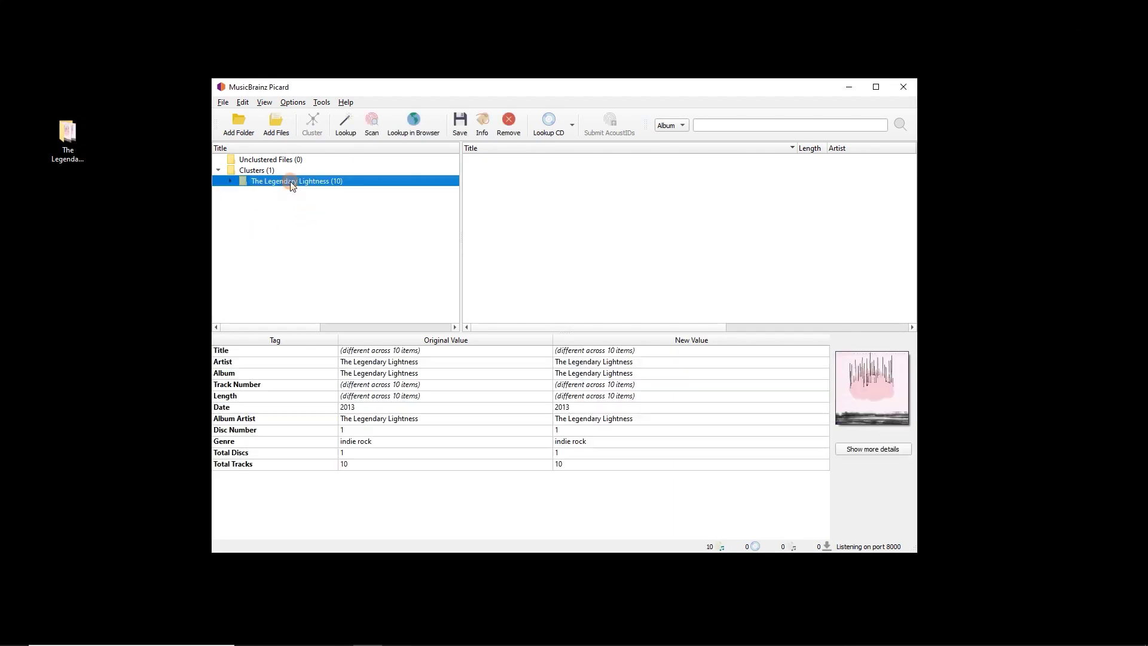
left_click(507, 175)
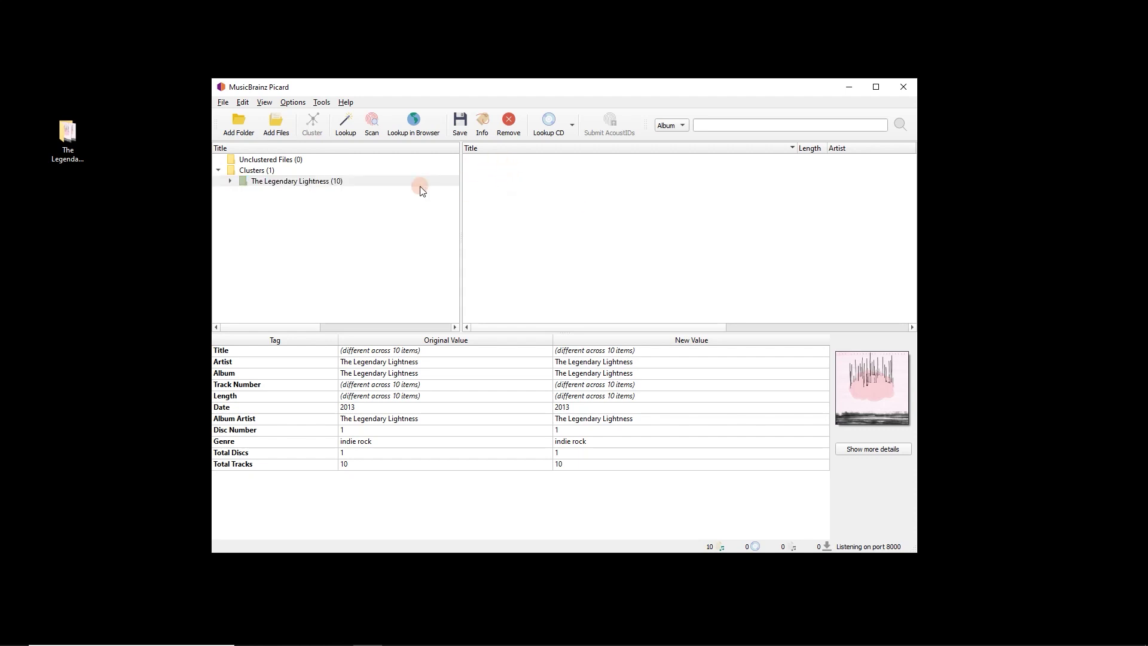
left_click_drag(389, 188, 538, 180)
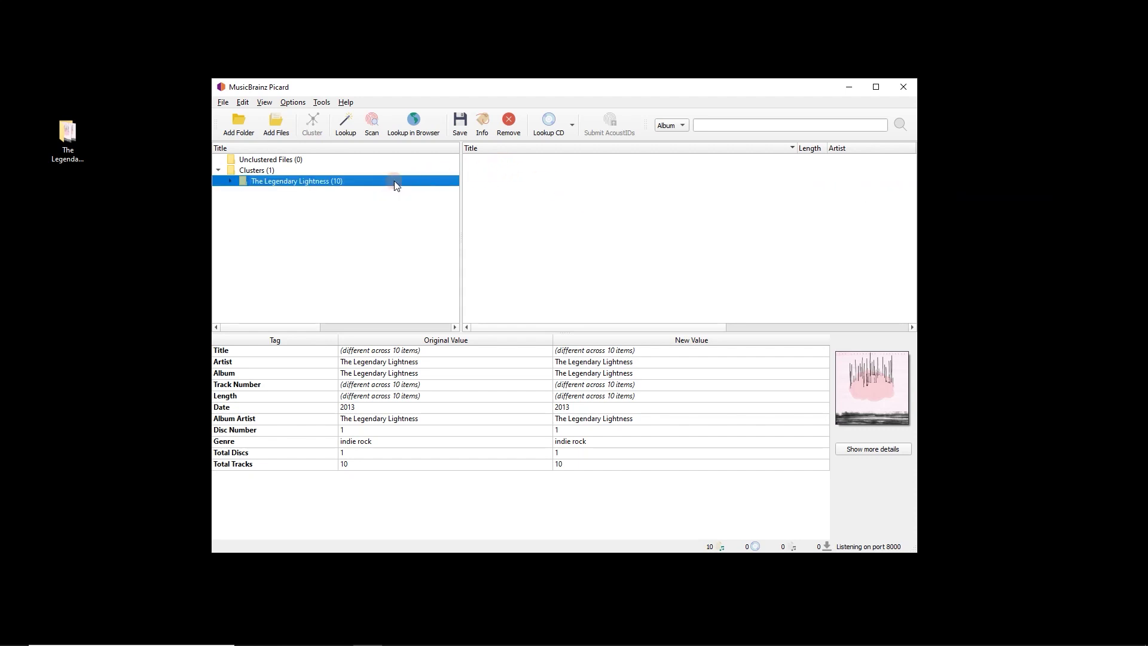
right_click(311, 184)
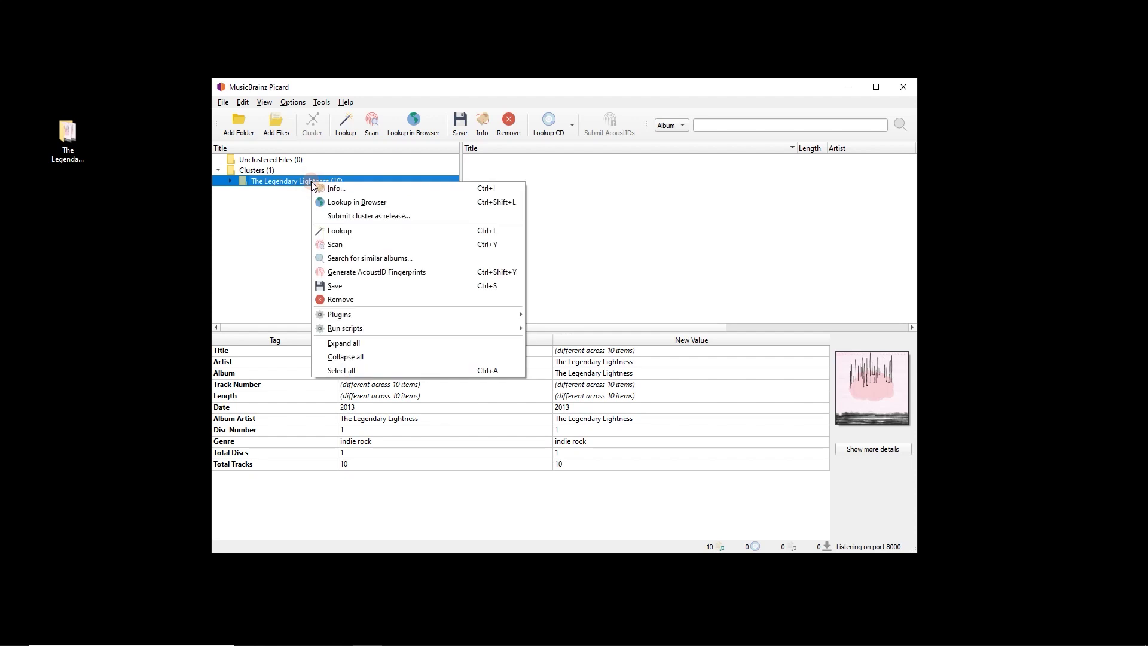
left_click(289, 219)
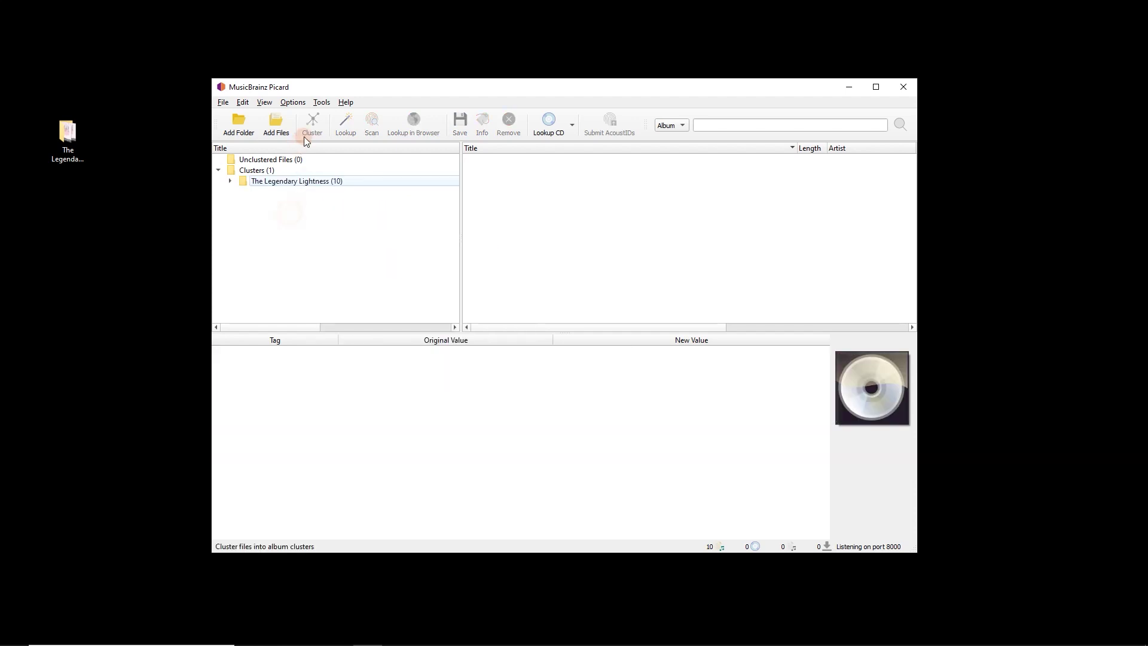
left_click(313, 184)
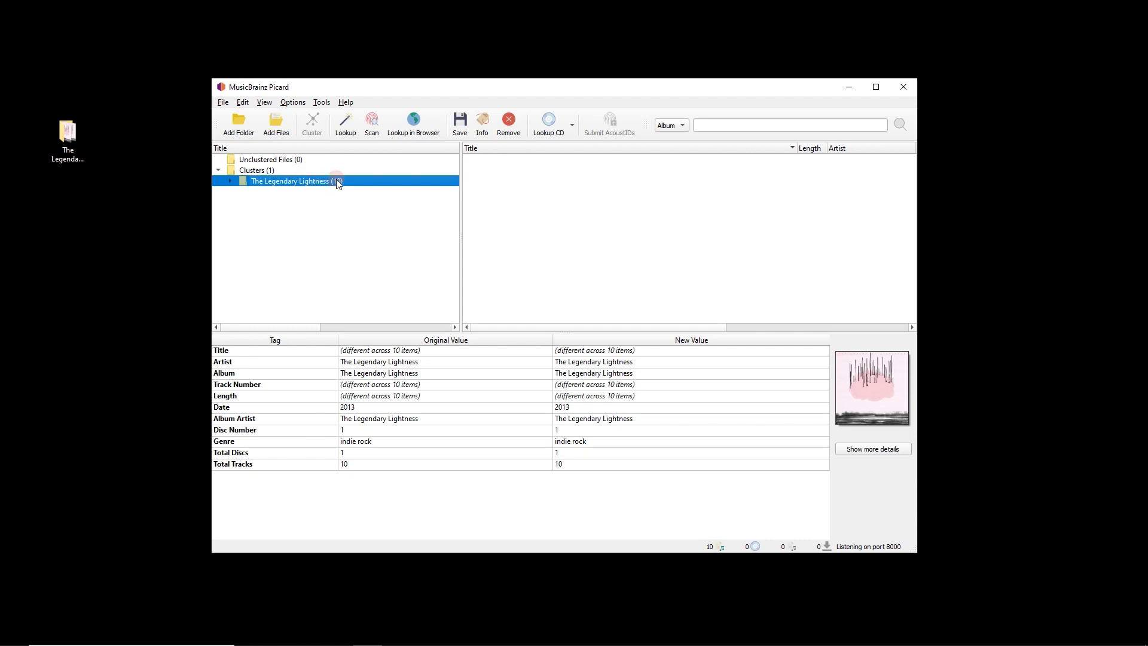
right_click(335, 180)
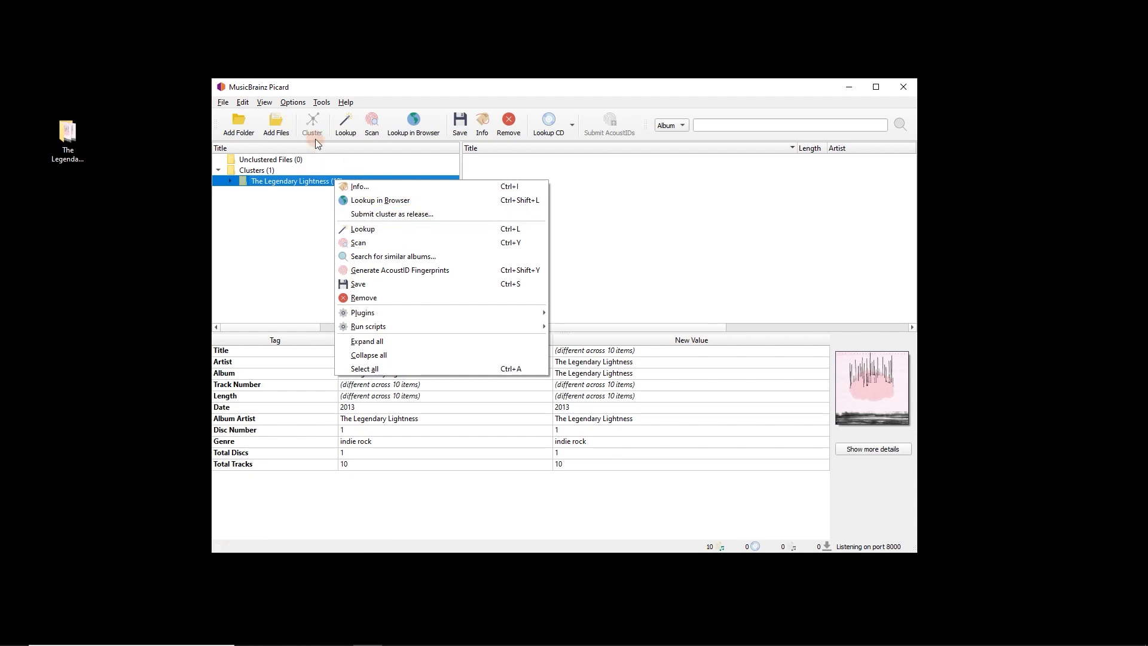
- In Options > Plugins, review the Add Cluster As Release and Copy Cluster to Clipboard plugins
left_click(292, 102)
left_click(322, 202)
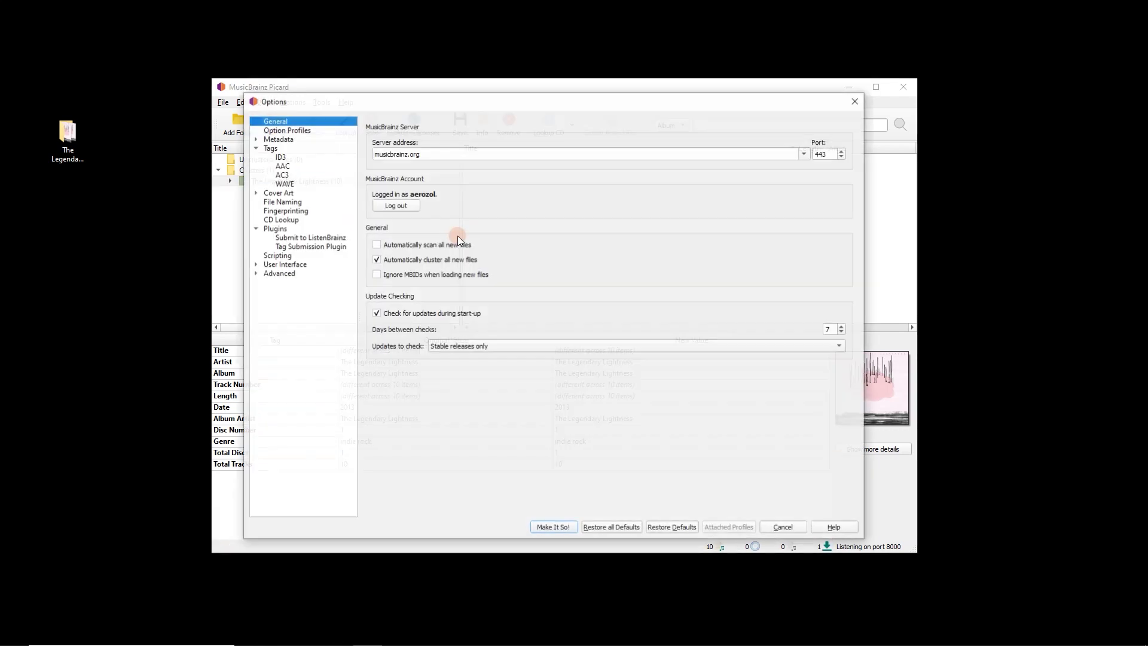
left_click(276, 228)
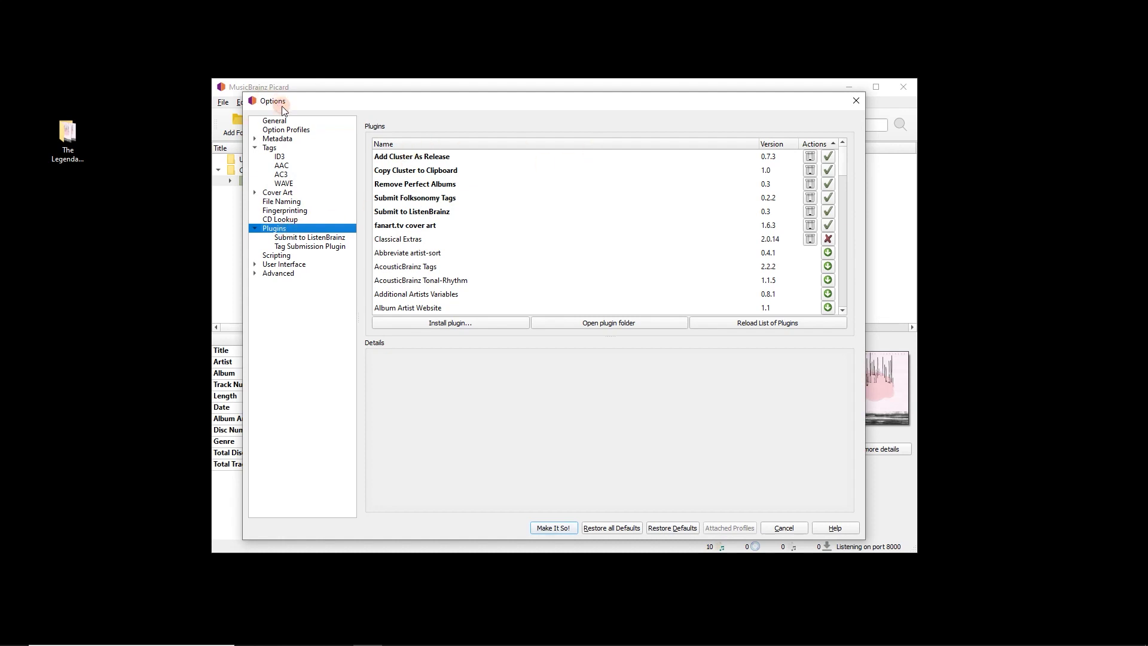
left_click(504, 157)
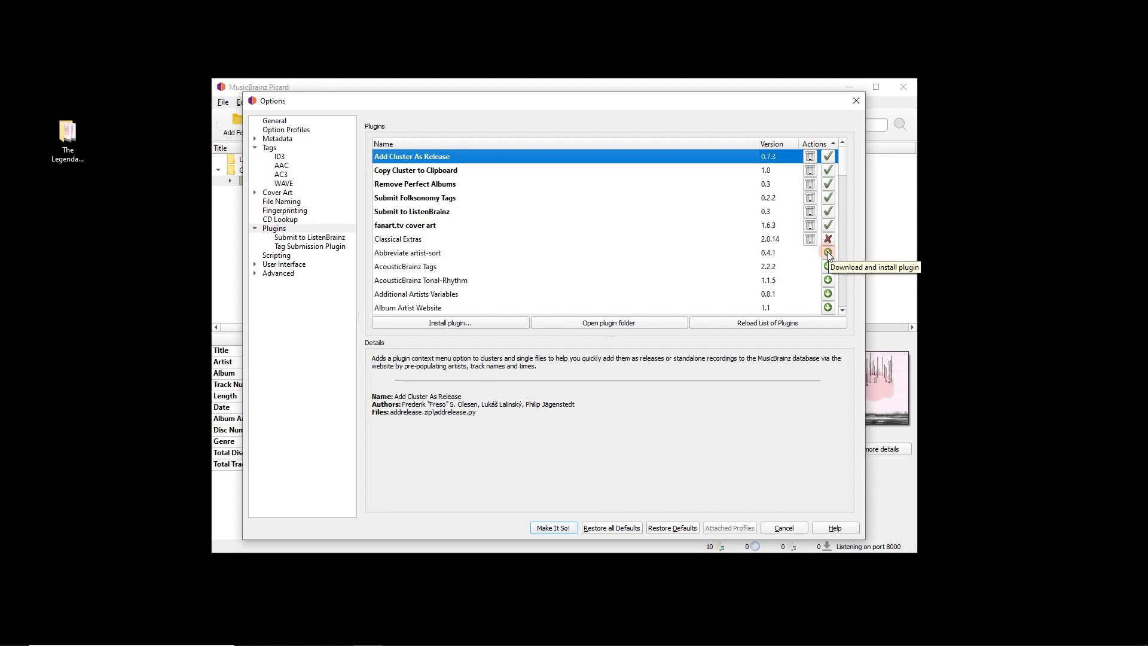
left_click(553, 528)
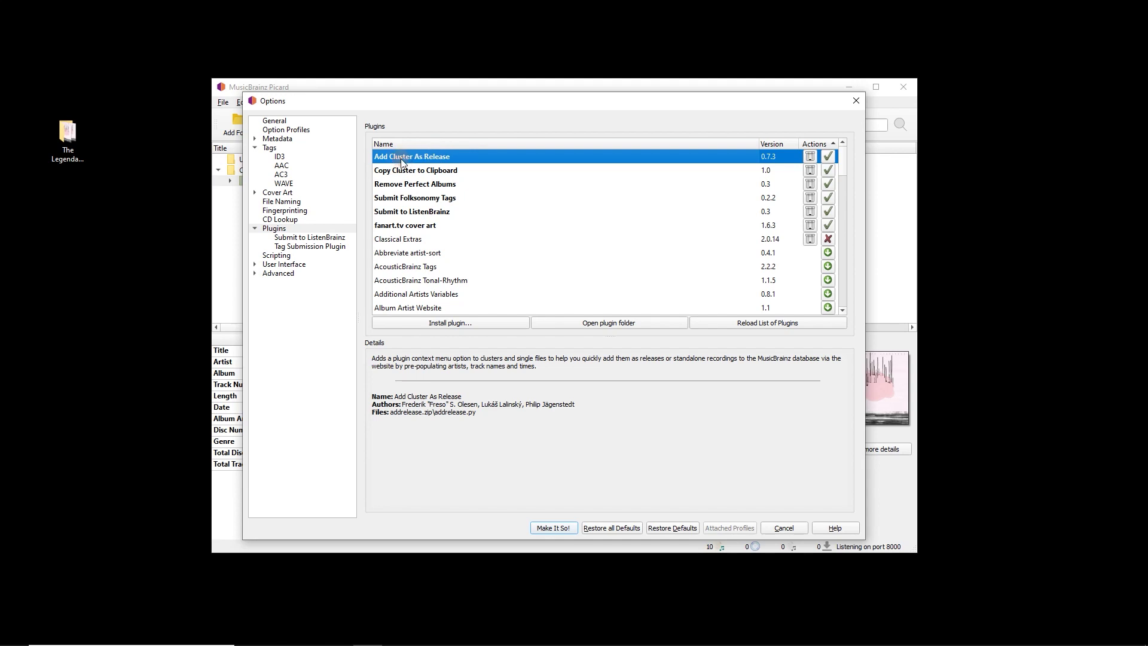
left_click(421, 171)
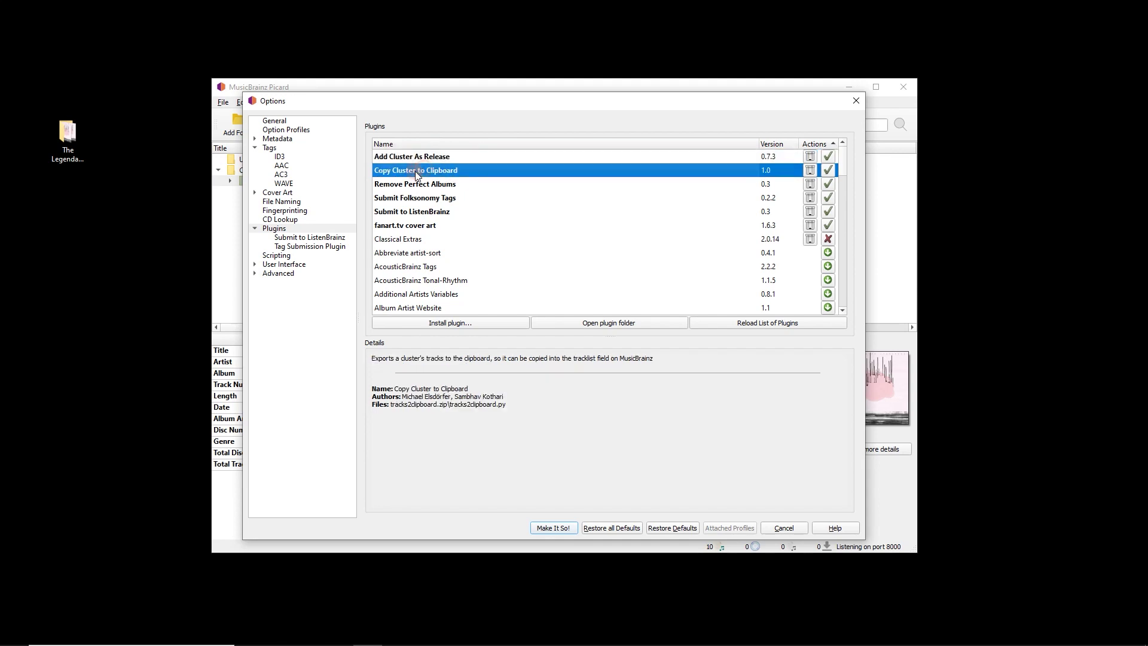
- Close Options and send the cluster to MusicBrainz with Plugins > Add Cluster As Release
left_click(856, 100)
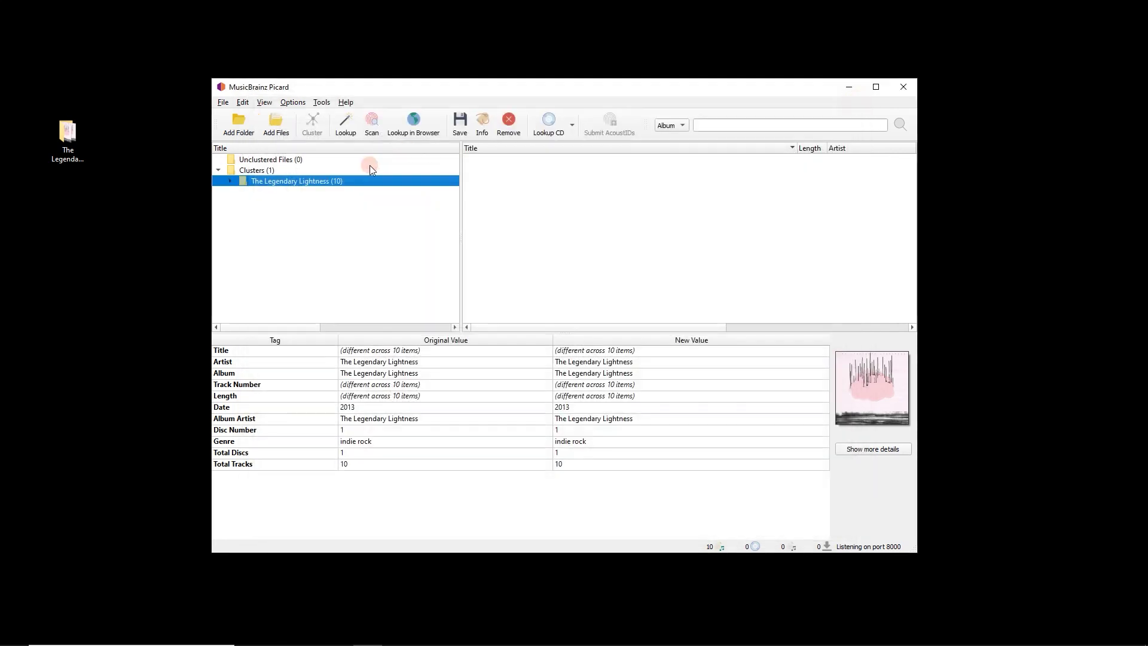
right_click(303, 182)
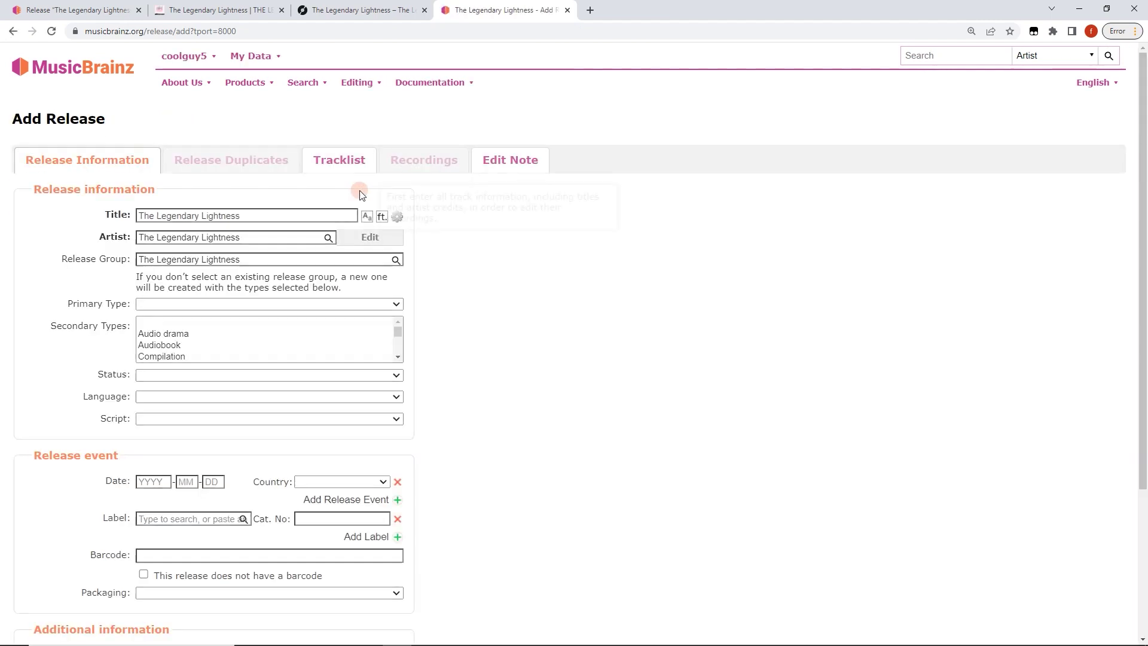
- View the tracklist on the new Add Release form
scroll(432, 310, "down", 2)
scroll(432, 310, "up", 3)
left_click(335, 160)
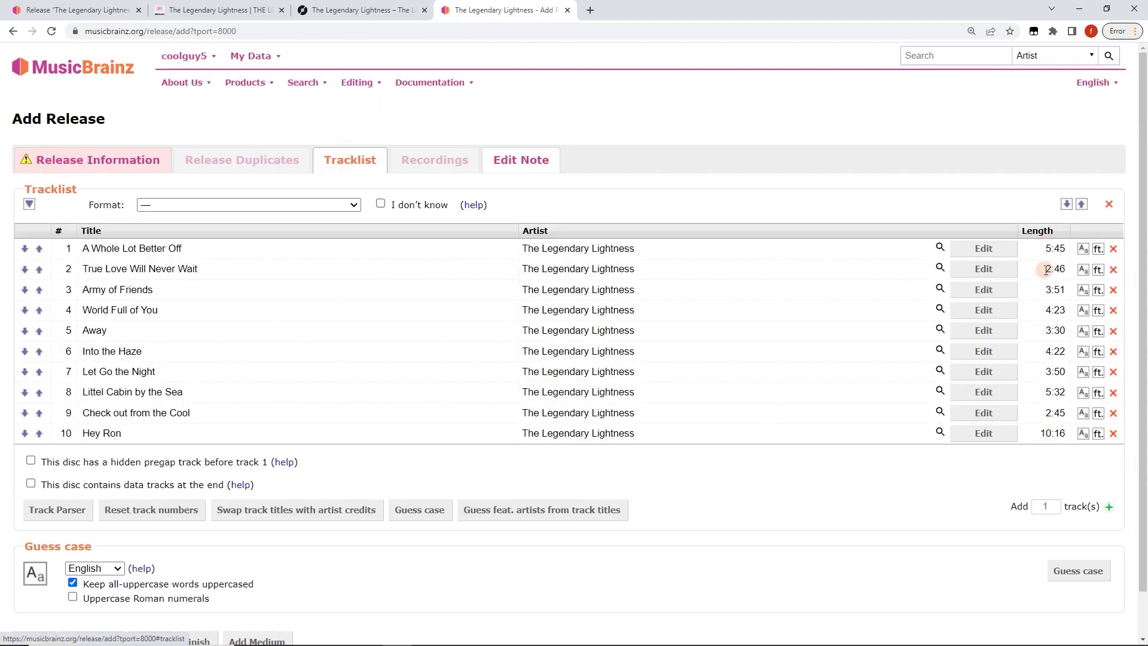
- Open the Bandcamp release's edit page at its Tracklist tab, showing ten ?:?? lengths
left_click(84, 10)
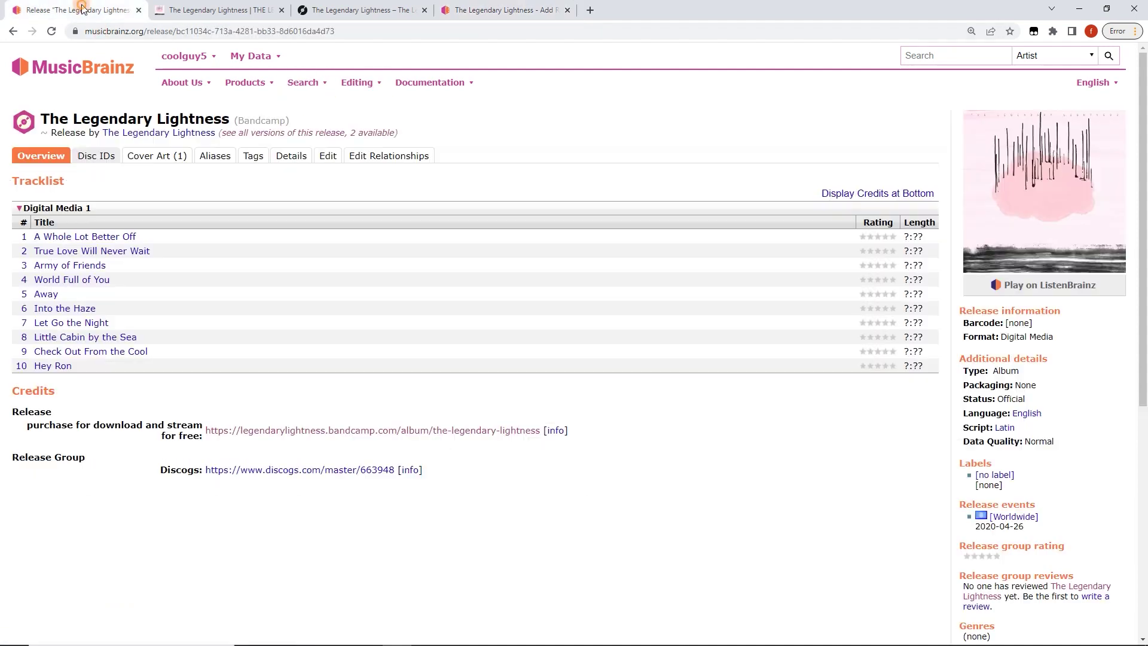
left_click(328, 156)
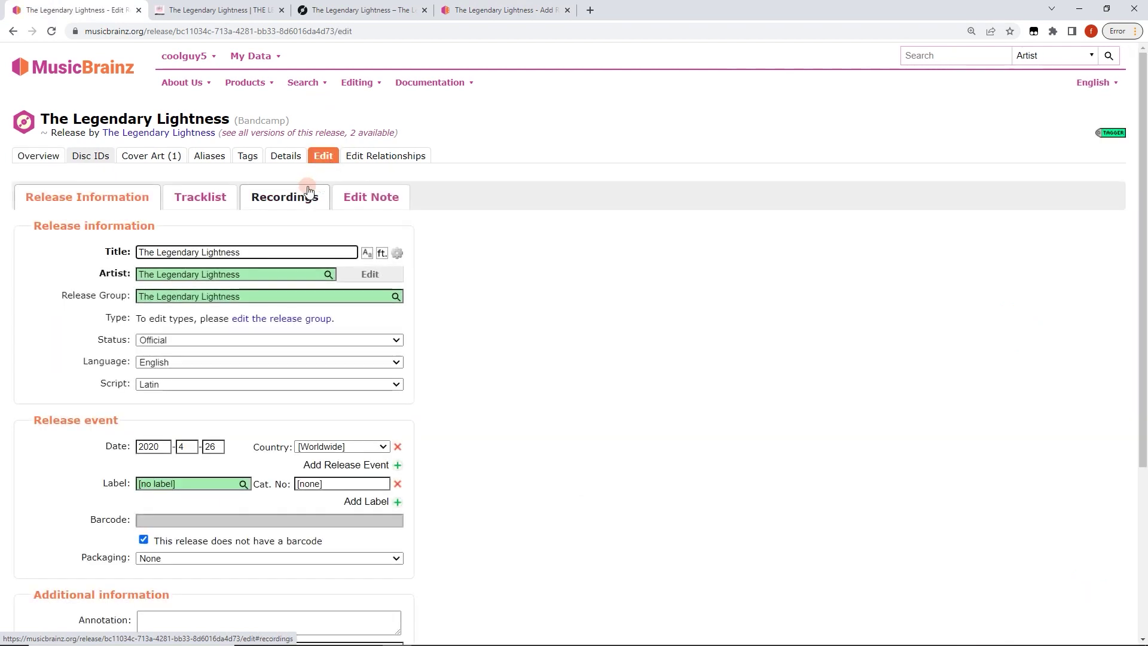
left_click(211, 202)
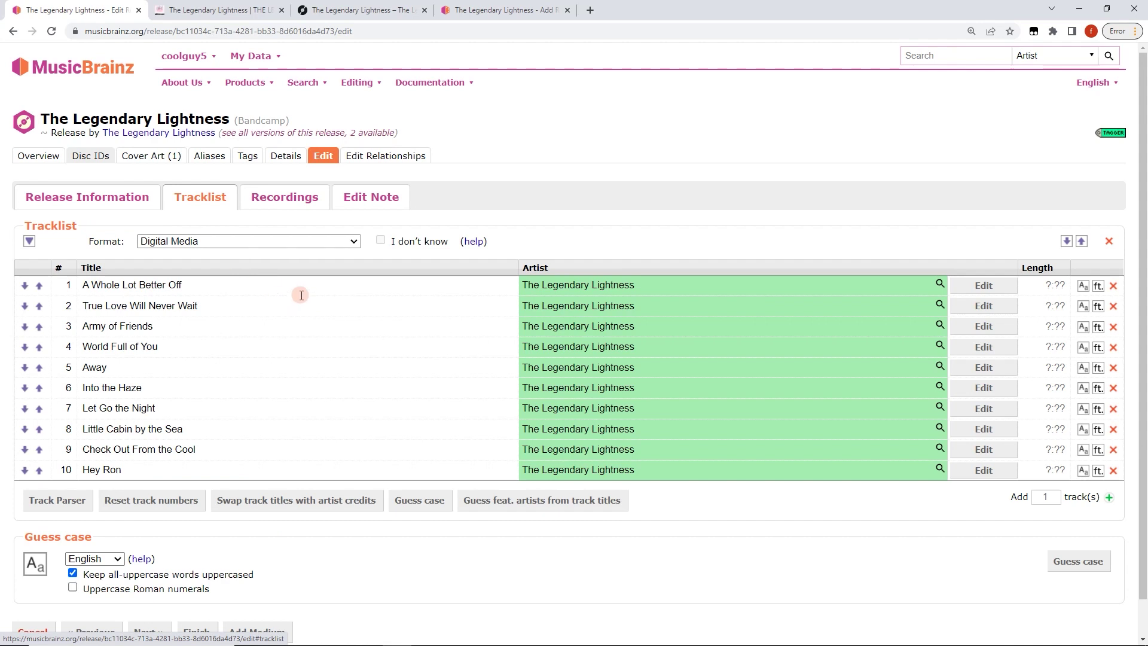
scroll(382, 392, "down", 1)
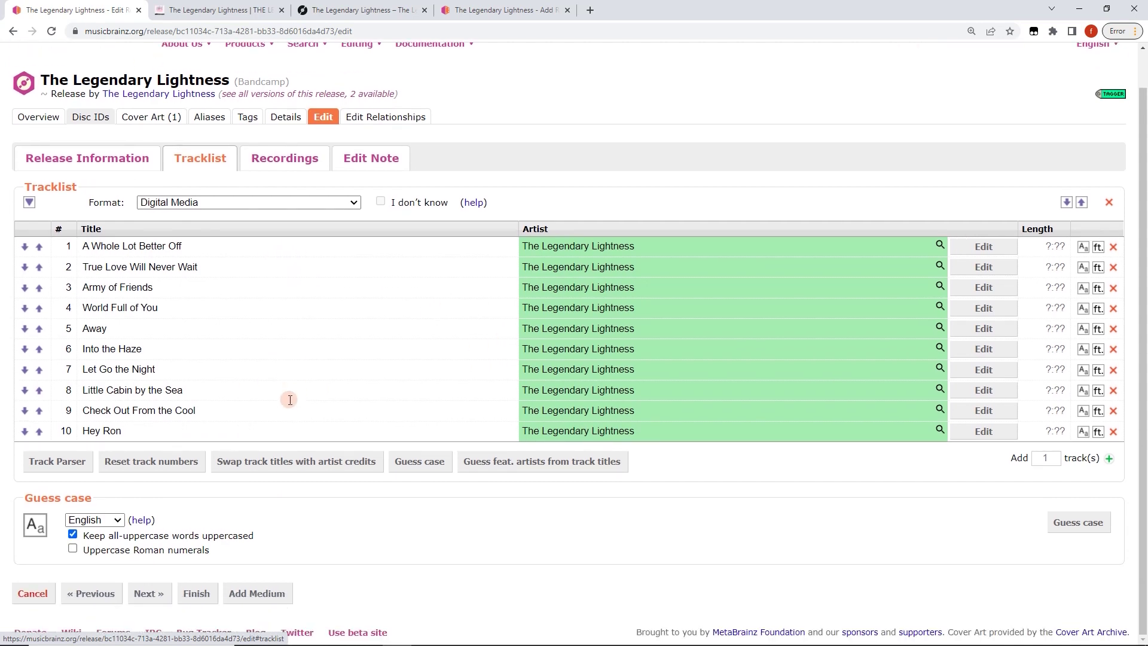
- Open Track Parser and untick track numbers, artists and titles, keeping only Use track lengths
left_click(64, 468)
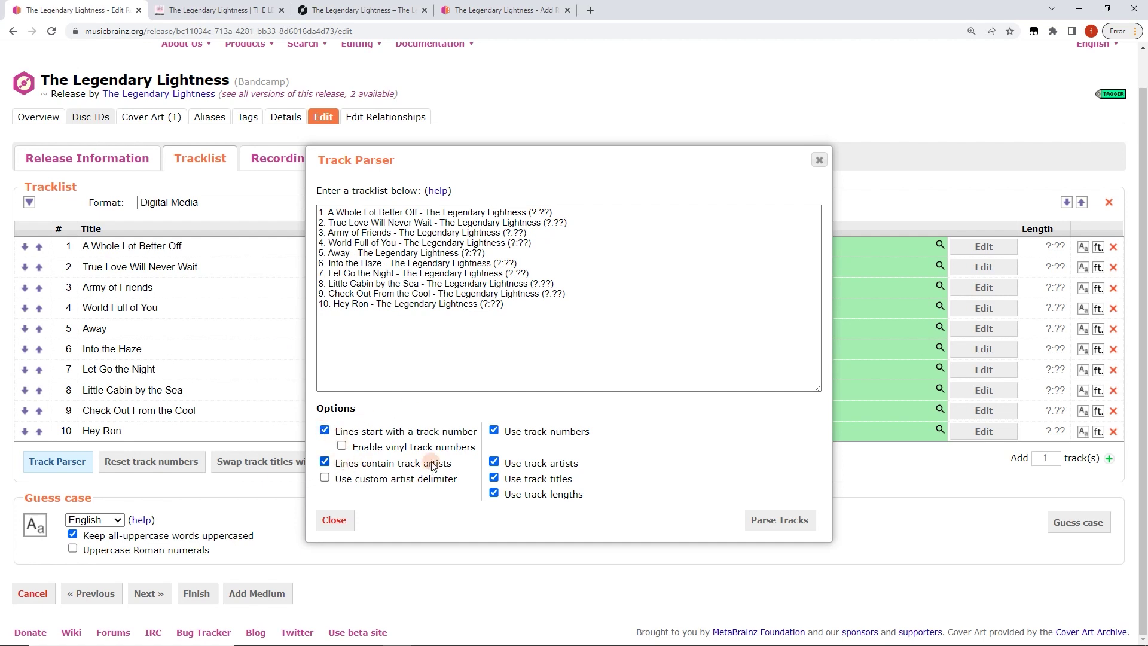
left_click(512, 435)
left_click(531, 465)
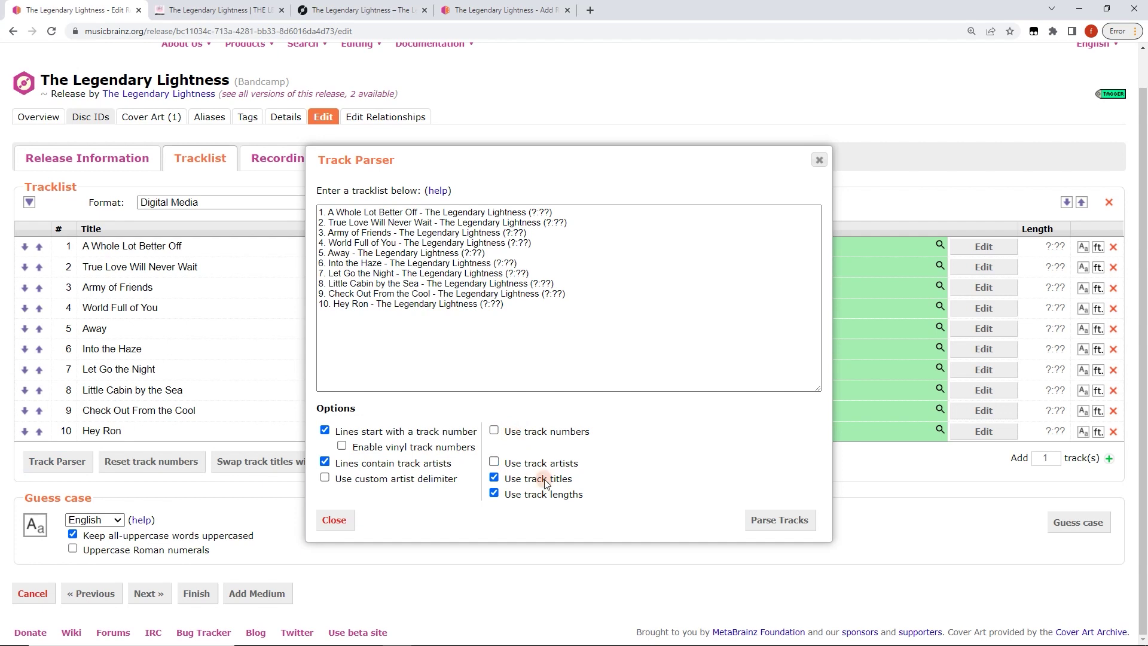
left_click(546, 482)
- On the Add Release tab, copy the Track Parser's full tracklist text with lengths 5:45–10:16
mouse_move(464, 11)
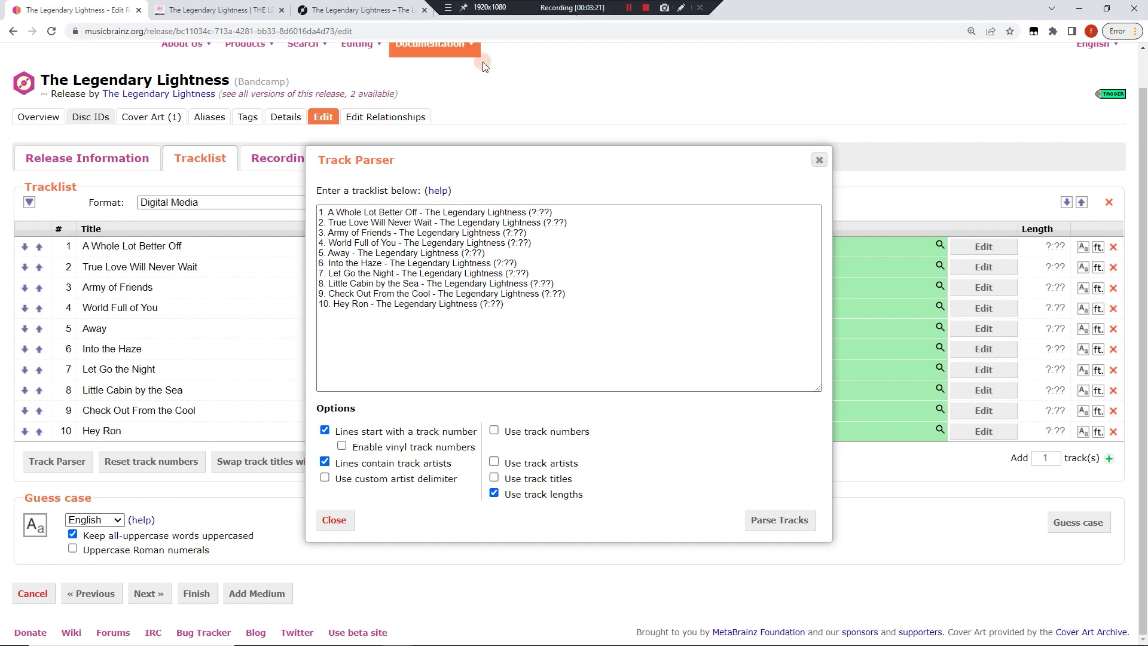
left_click(500, 15)
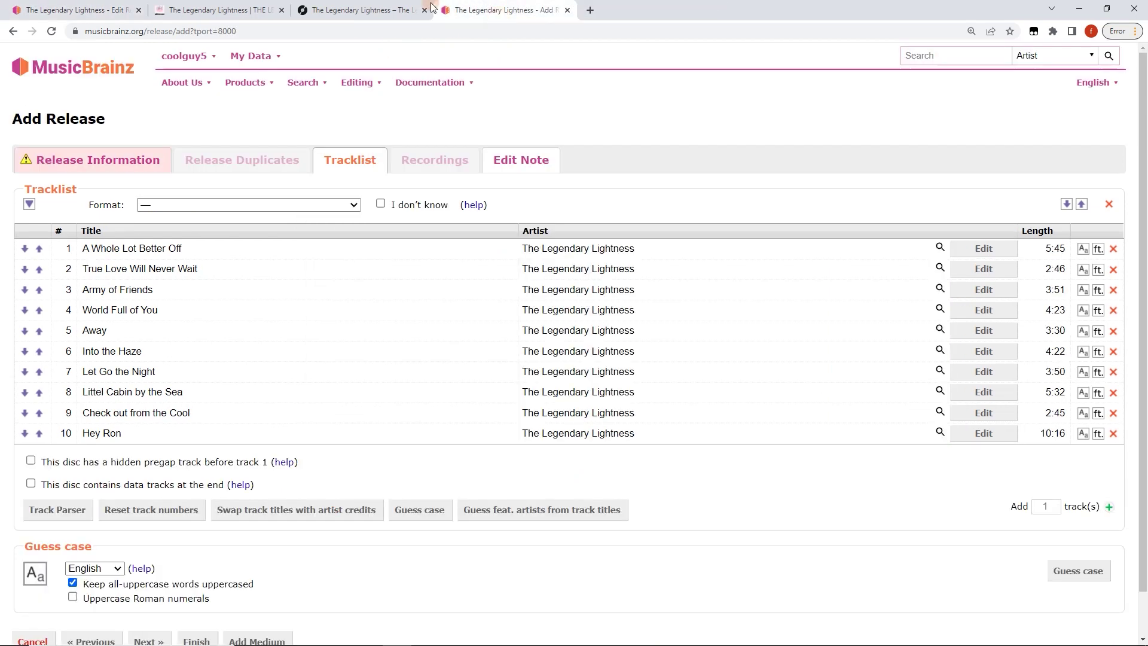
left_click(59, 513)
left_click(522, 305)
right_click(482, 267)
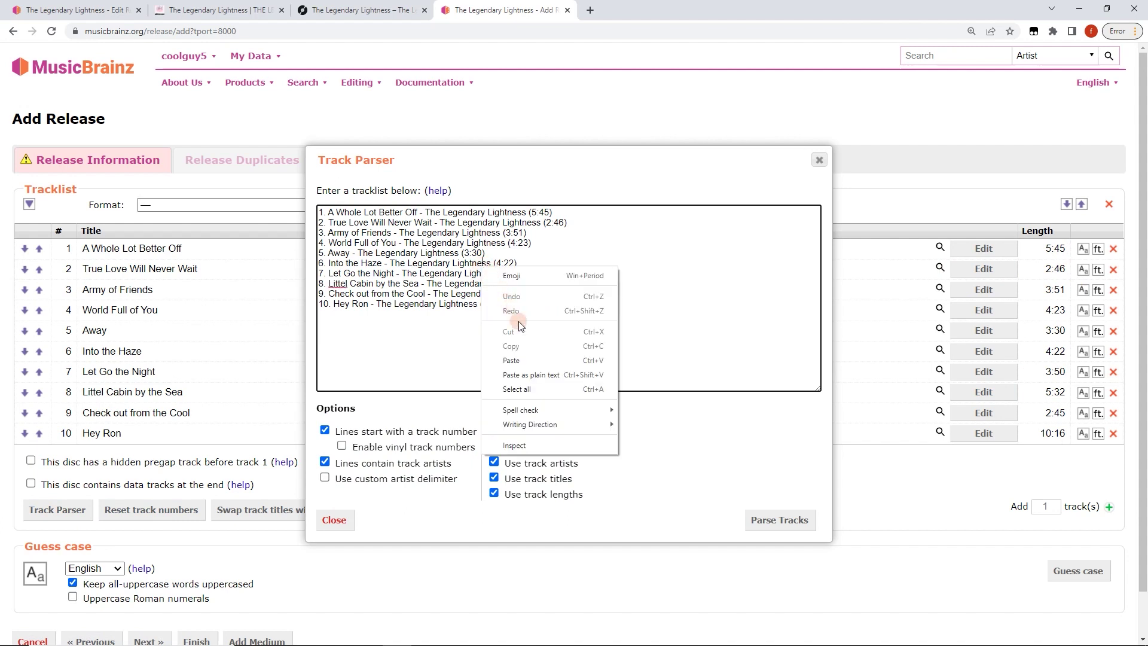
left_click(516, 389)
key("ctrl+c")
right_click(441, 257)
left_click(478, 331)
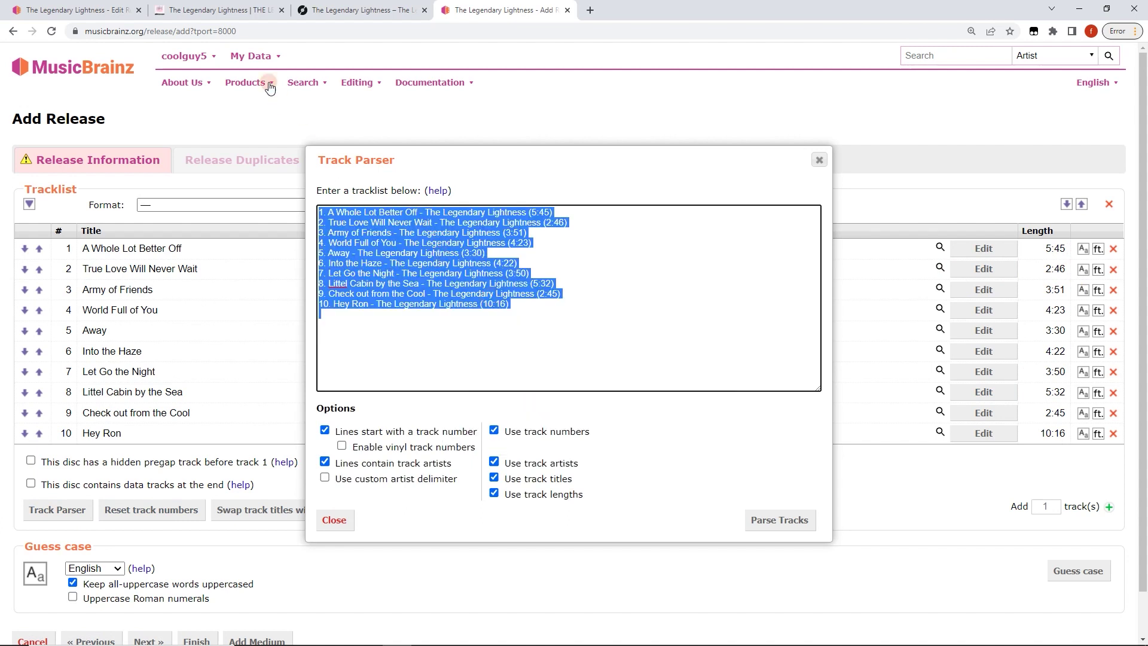
left_click(88, 11)
- Replace the edit page's Track Parser text with the copied tracklist
left_click(546, 314)
right_click(471, 264)
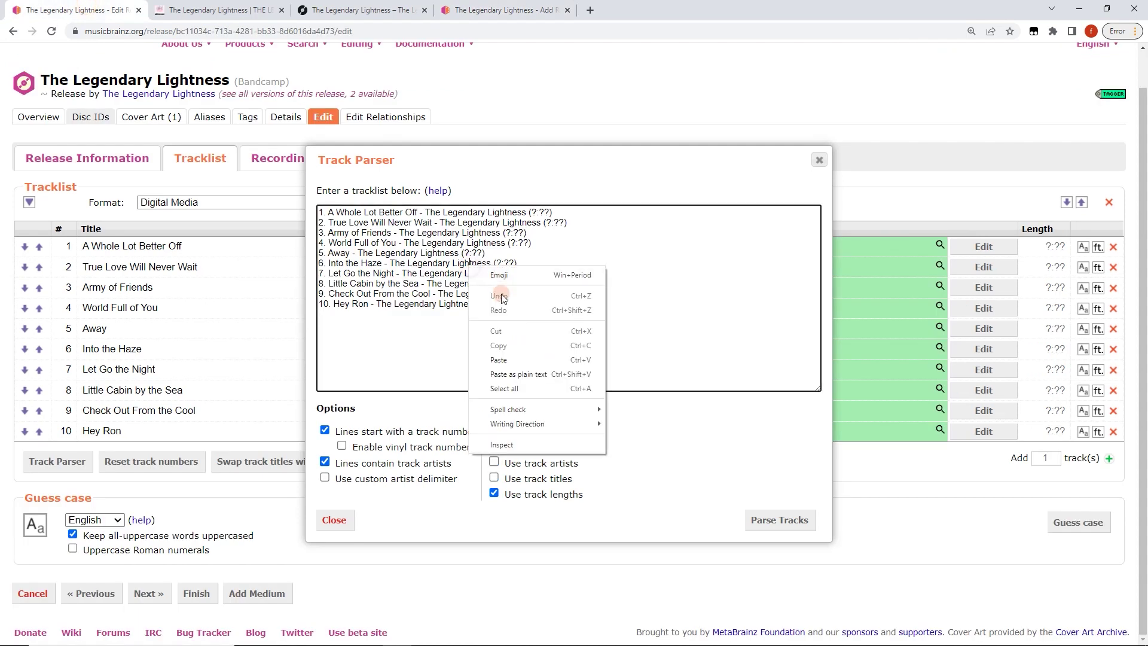
left_click(508, 382)
right_click(452, 269)
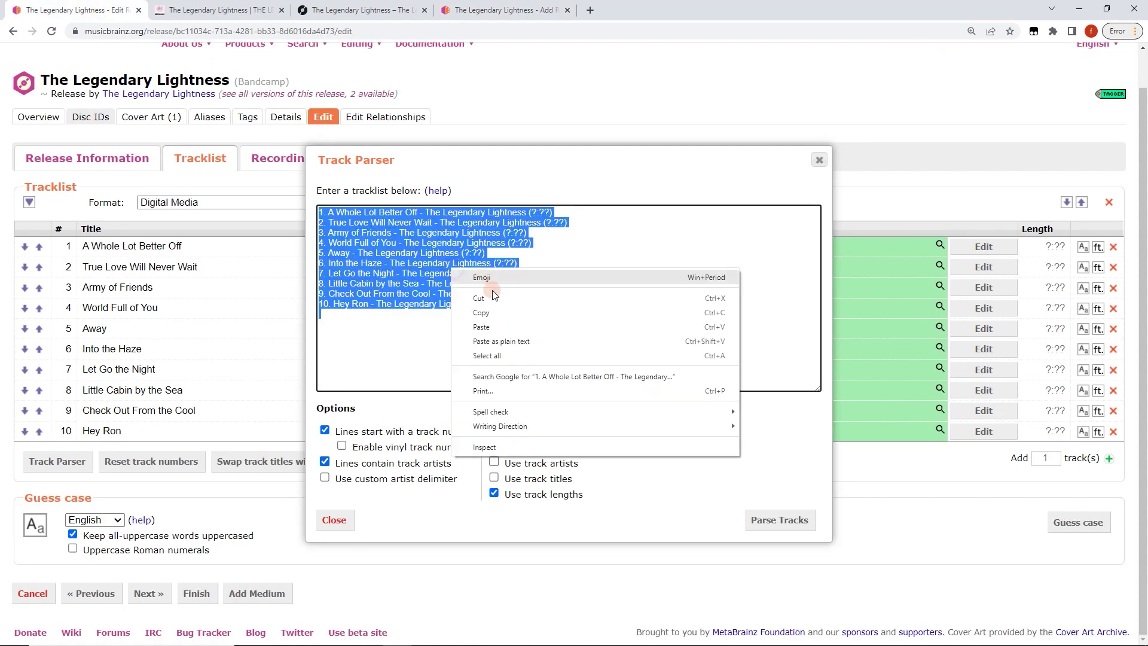
left_click(499, 325)
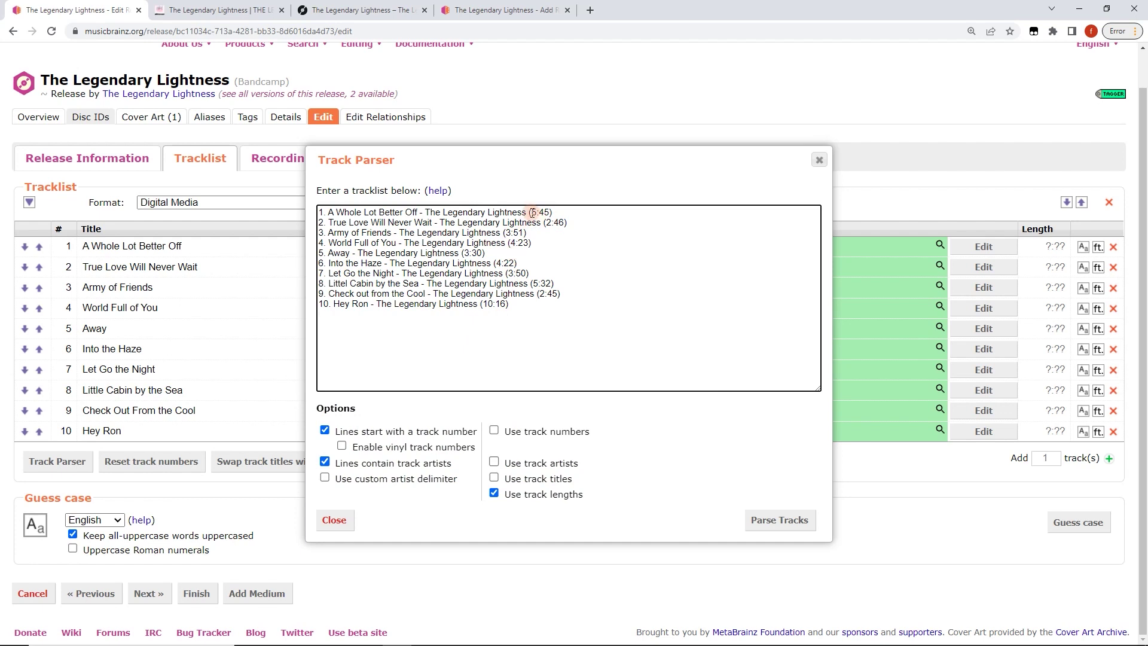
- Parse the tracks to fill lengths 5:45 through 10:16, verify track 1, and close the parser
left_click(571, 244)
left_click(487, 475)
left_click(495, 464)
left_click(507, 479)
left_click(360, 327)
left_click(517, 403)
left_click(756, 520)
left_click(1056, 248)
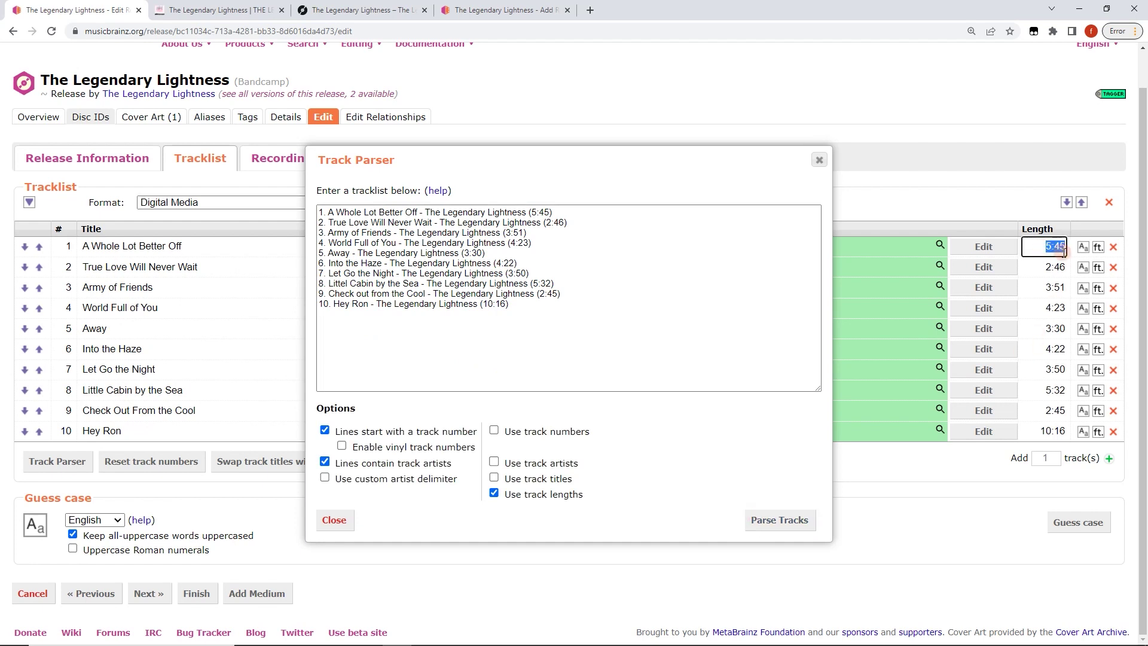
left_click(565, 314)
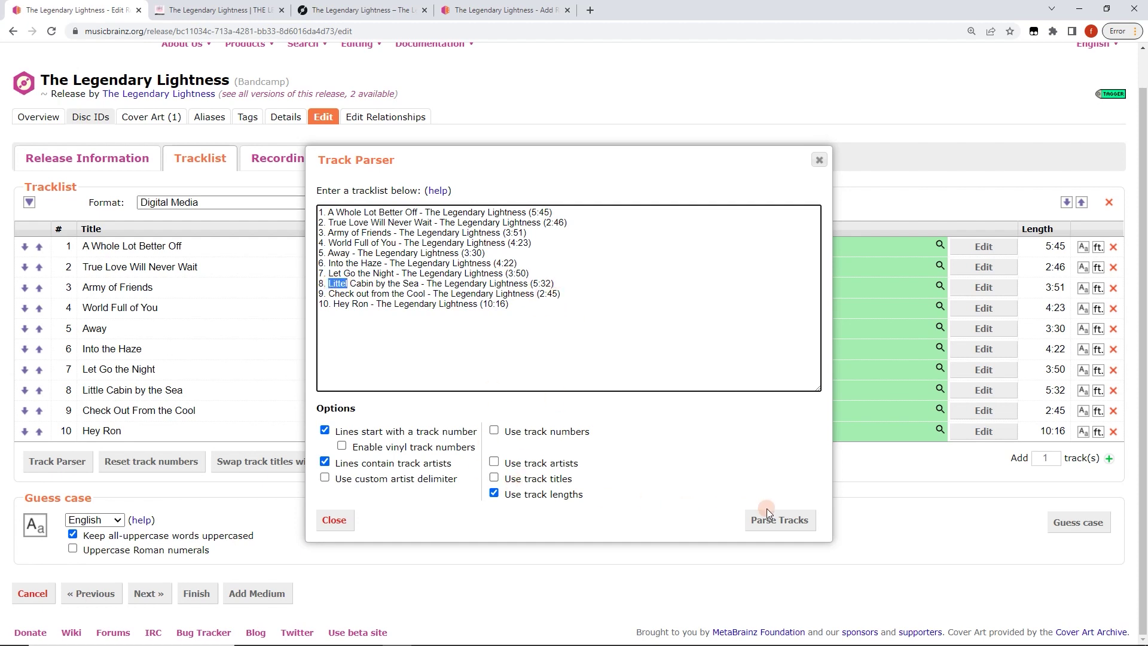
left_click(333, 520)
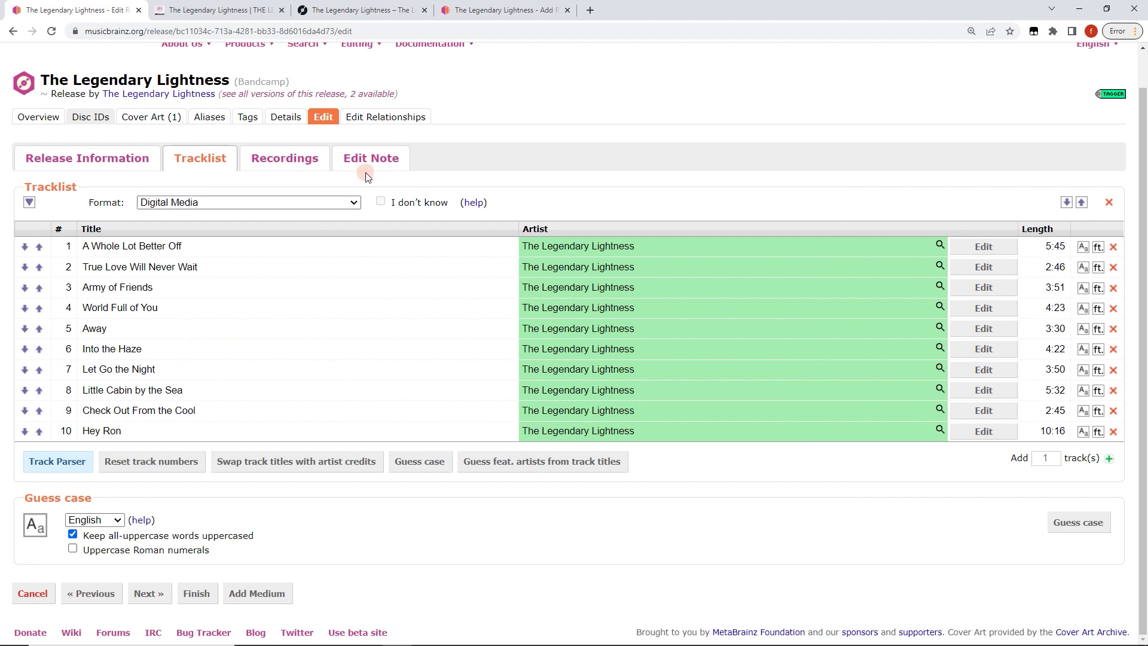
- Paste the Bandcamp album URL into the edit note, then go to the release's main page
left_click(349, 159)
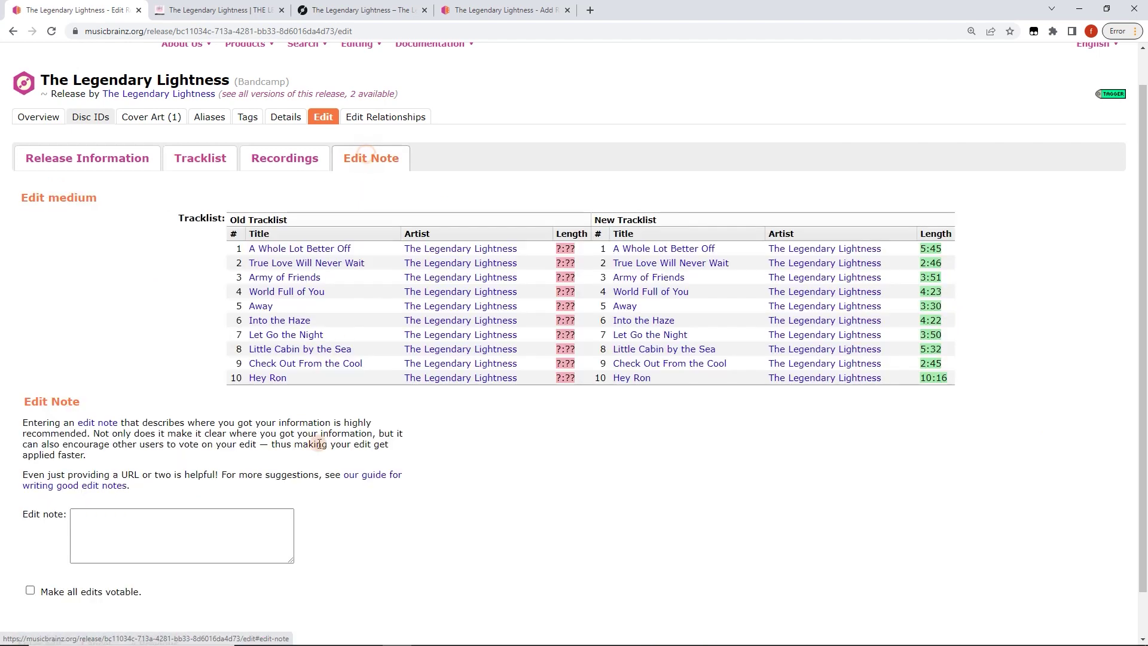
left_click(217, 531)
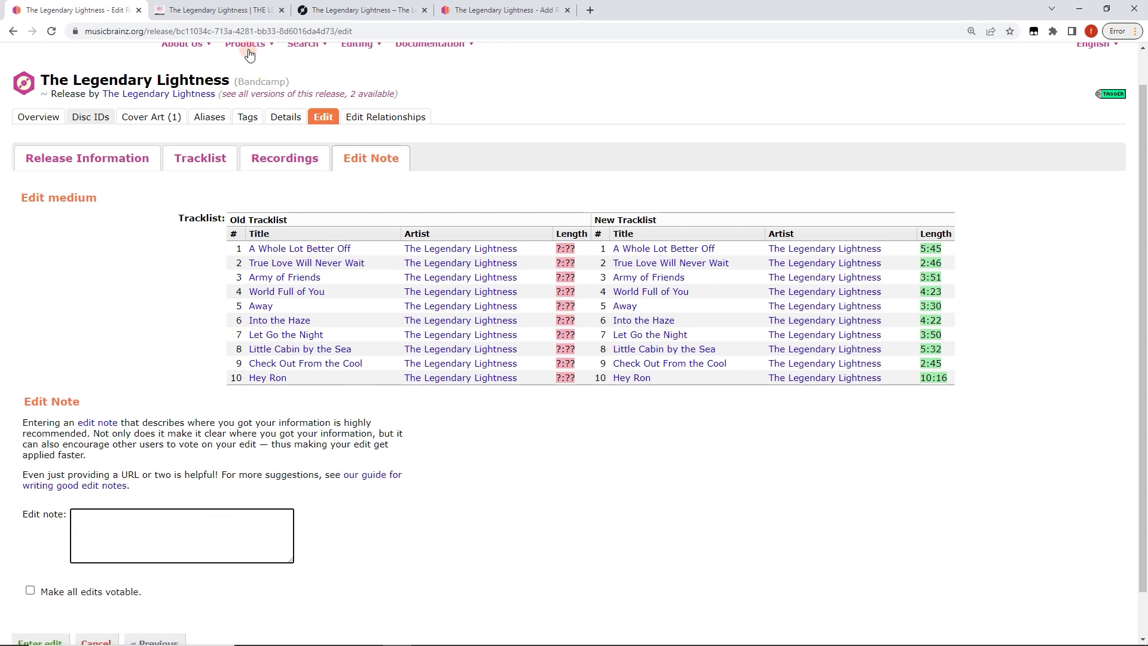
left_click(242, 12)
right_click(242, 32)
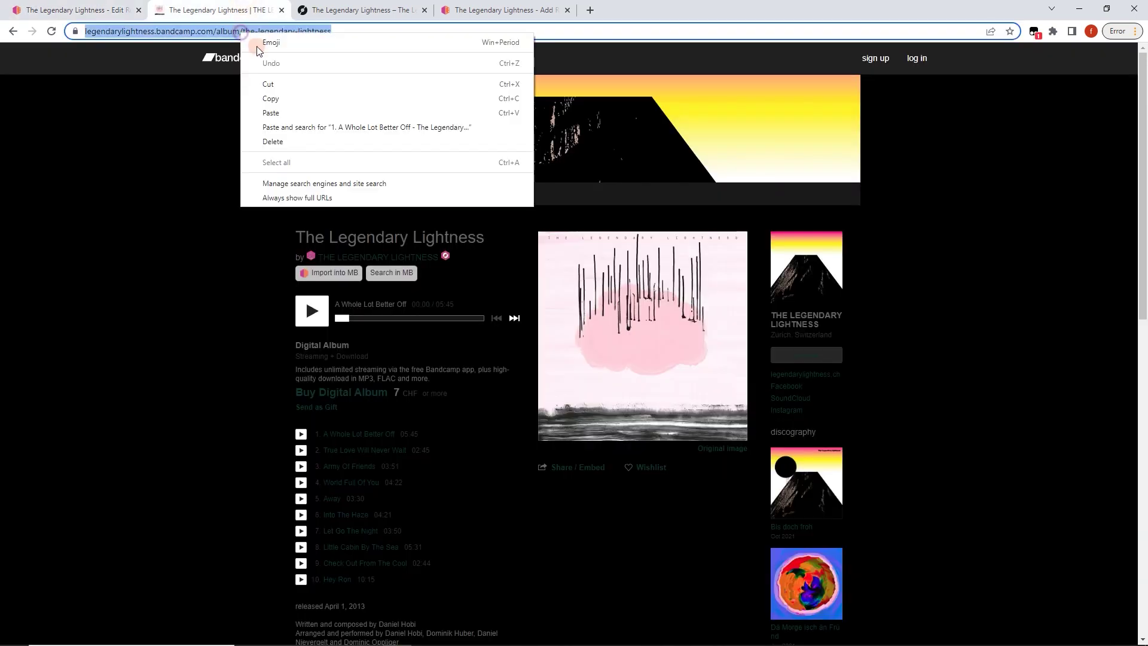
left_click(286, 96)
left_click(74, 10)
right_click(197, 534)
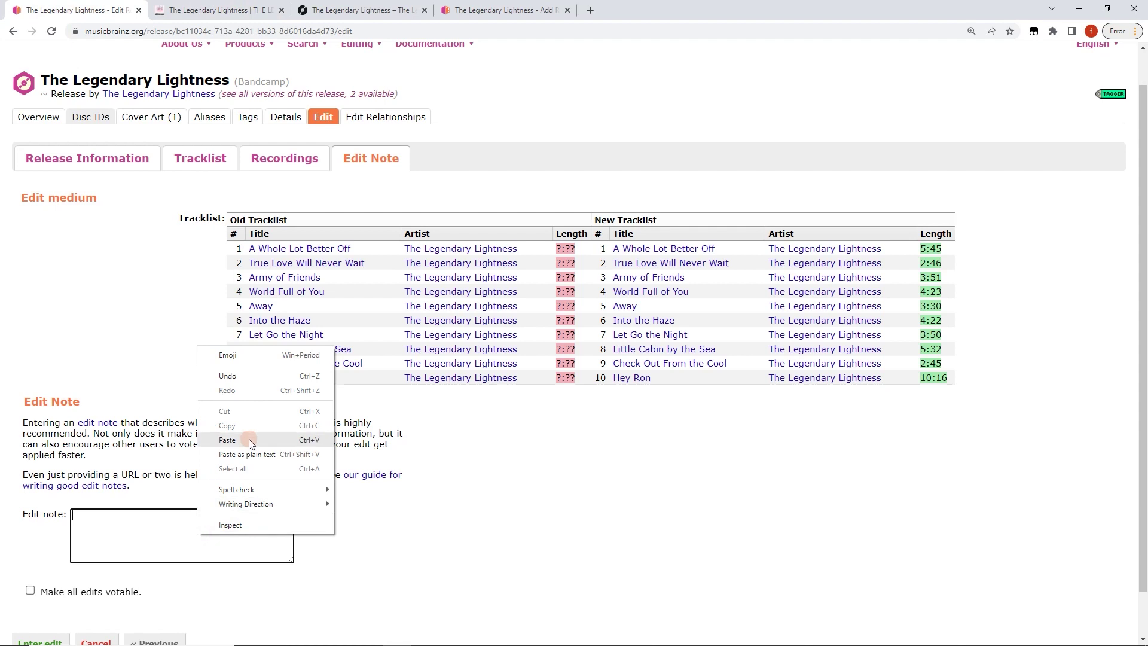
left_click(234, 439)
scroll(137, 598, "down", 1)
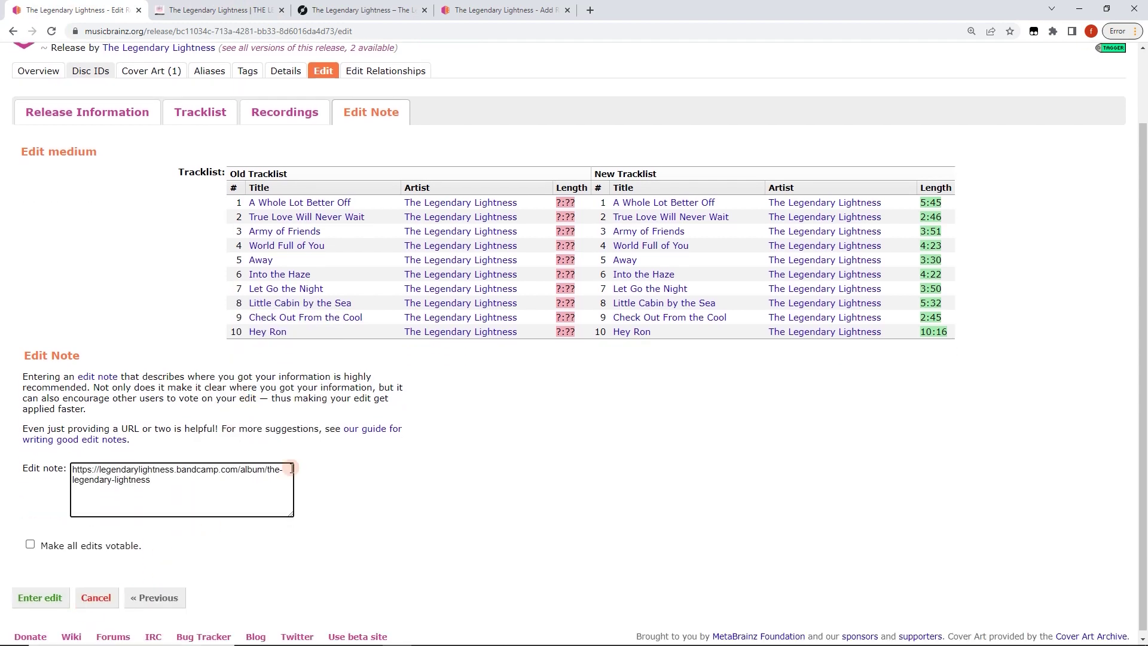
scroll(285, 460, "up", 2)
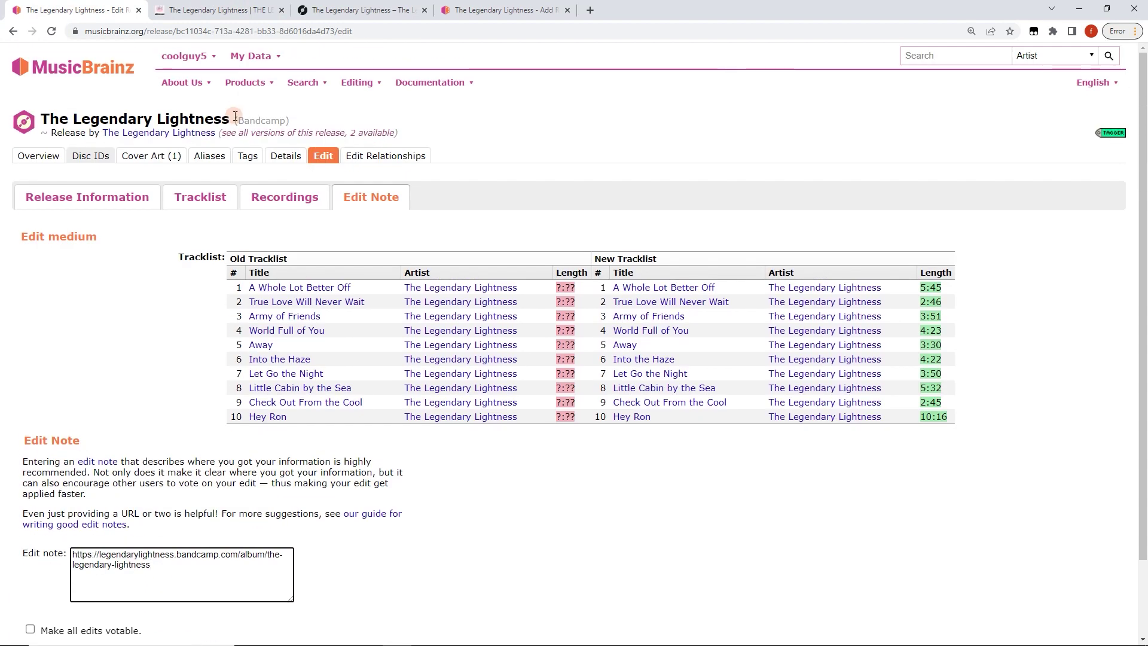
left_click(270, 116)
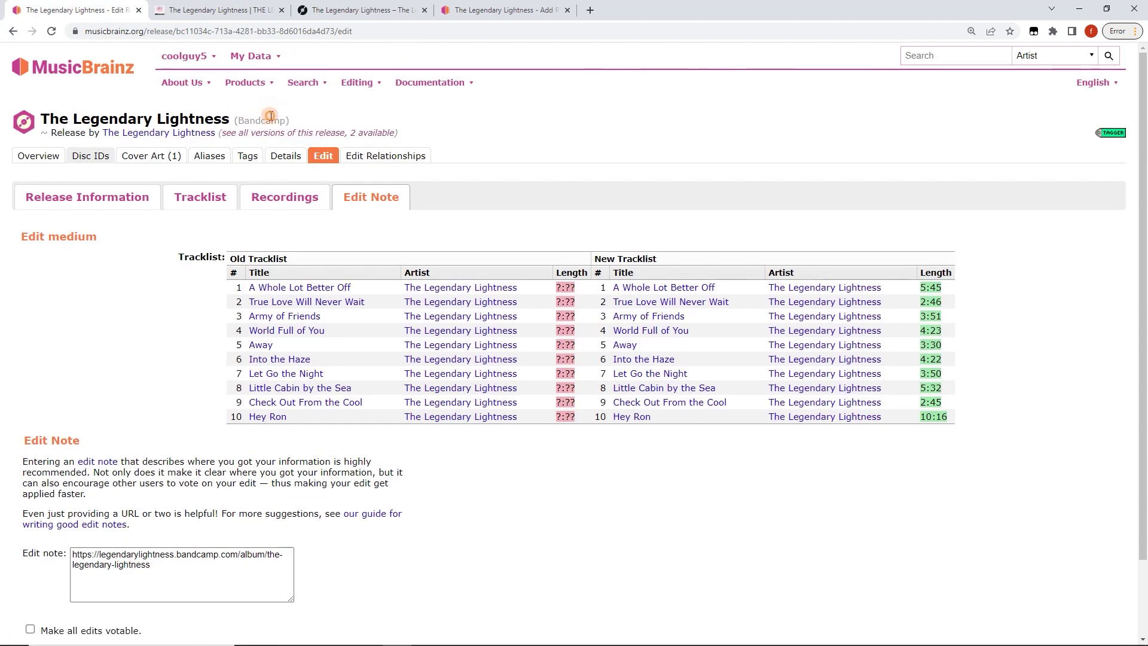
left_click(183, 120)
- Leave the edit page, reopen the tracklist's Track Parser, and copy the Discogs tracklist with durations
left_click(622, 98)
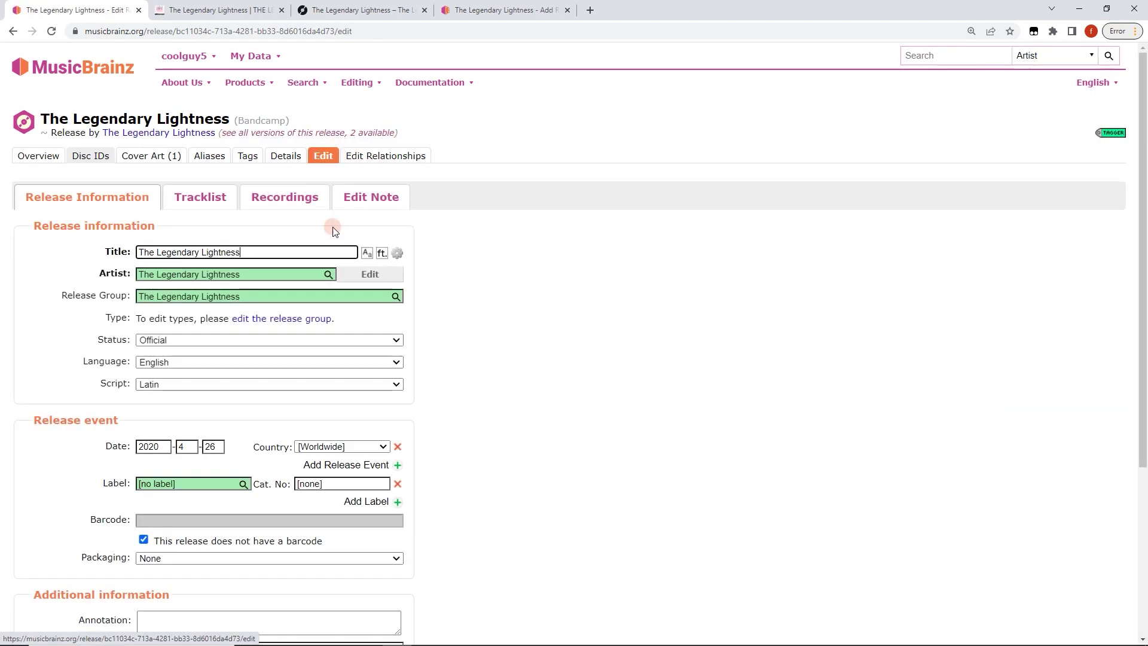
left_click(221, 204)
scroll(84, 472, "down", 1)
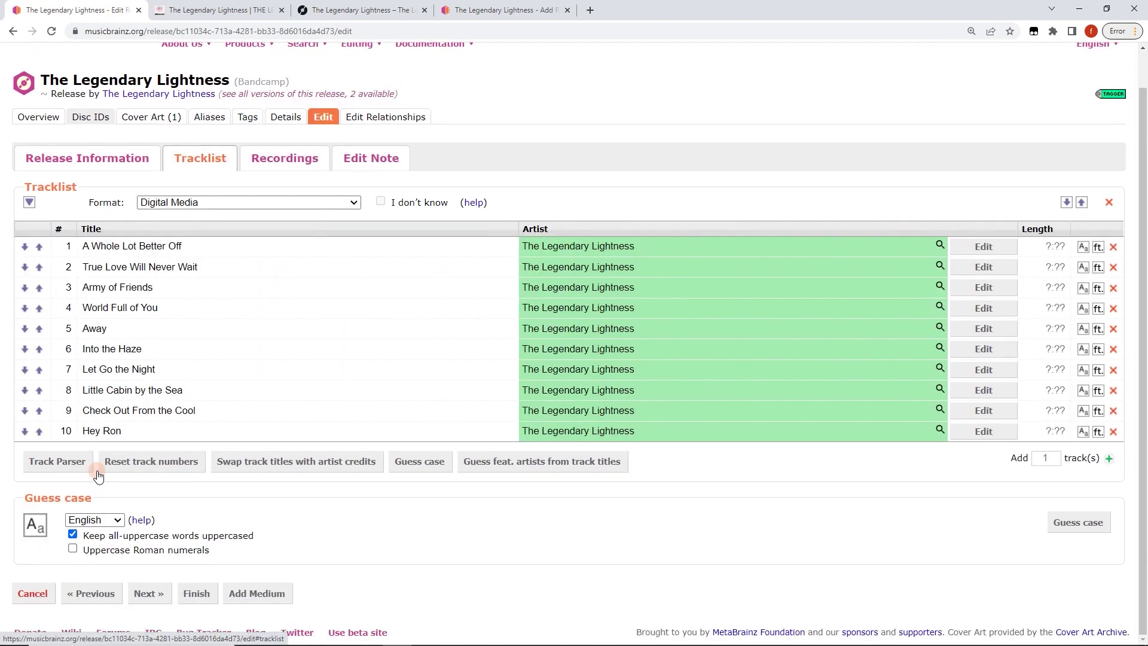
left_click(82, 468)
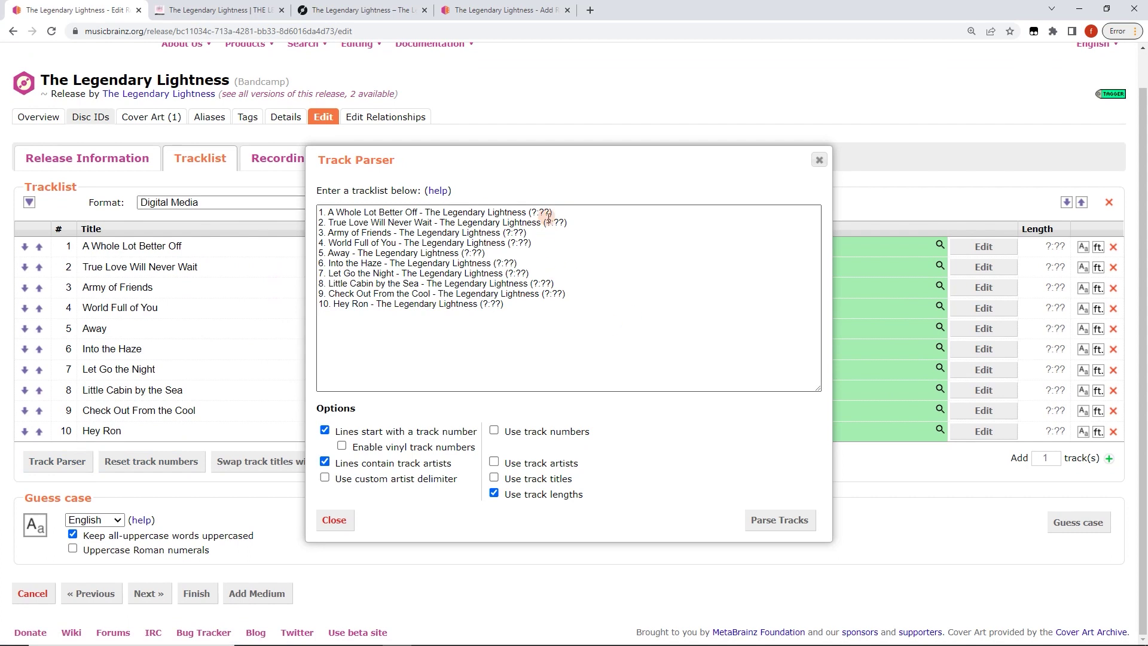
left_click(364, 10)
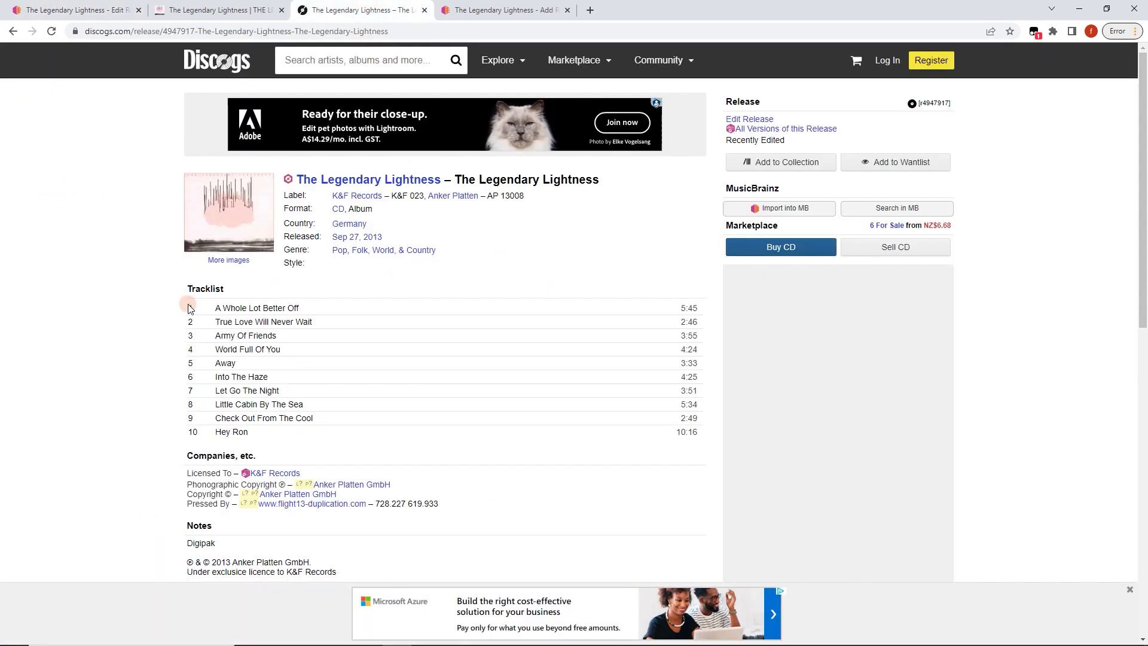
left_click_drag(188, 306, 687, 431)
left_click(262, 4)
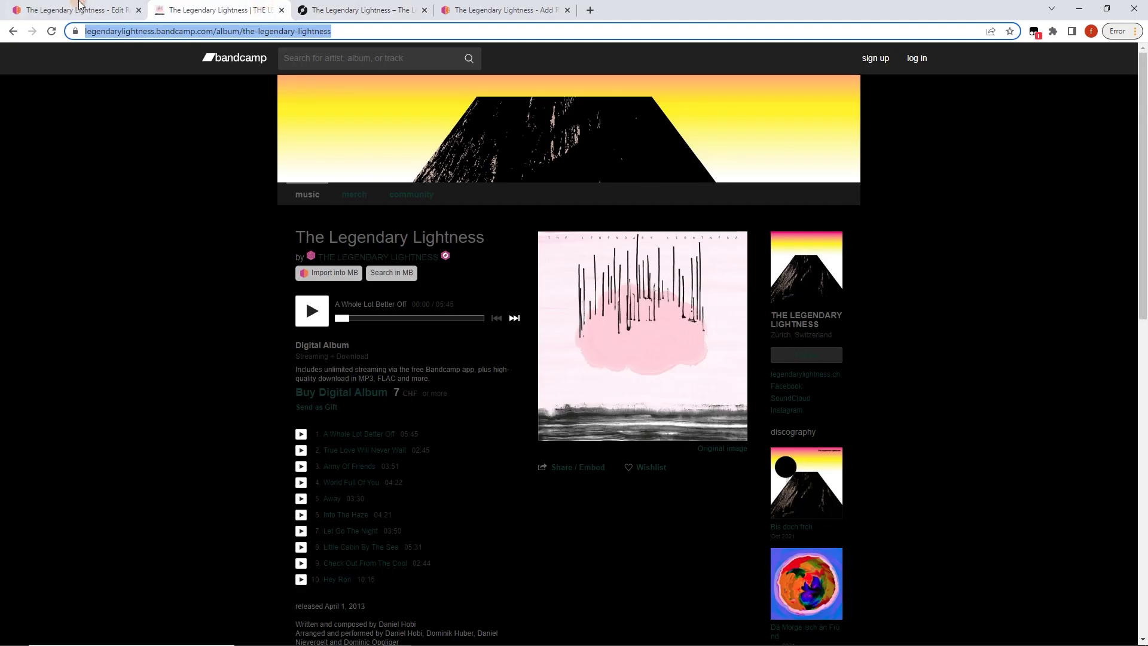
left_click(75, 9)
- Paste the Discogs tracklist into the parser, apply lengths 5:45 through 10:16, and close it
left_click(477, 274)
key("ctrl+a")
key("ctrl+v")
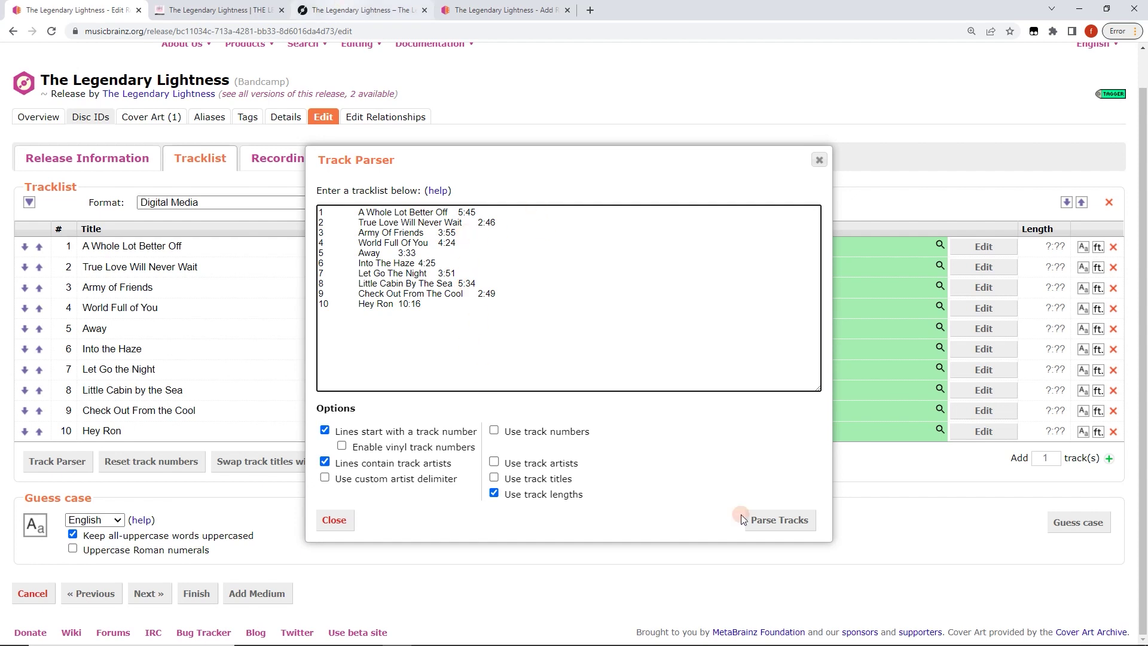
left_click(795, 529)
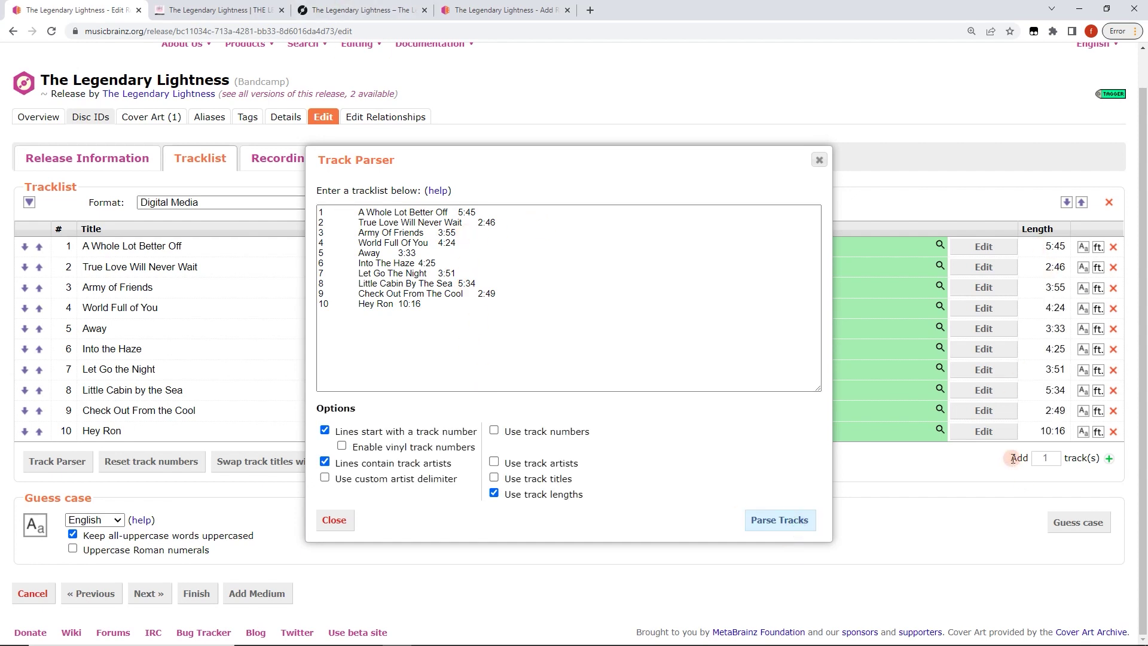
left_click(418, 304)
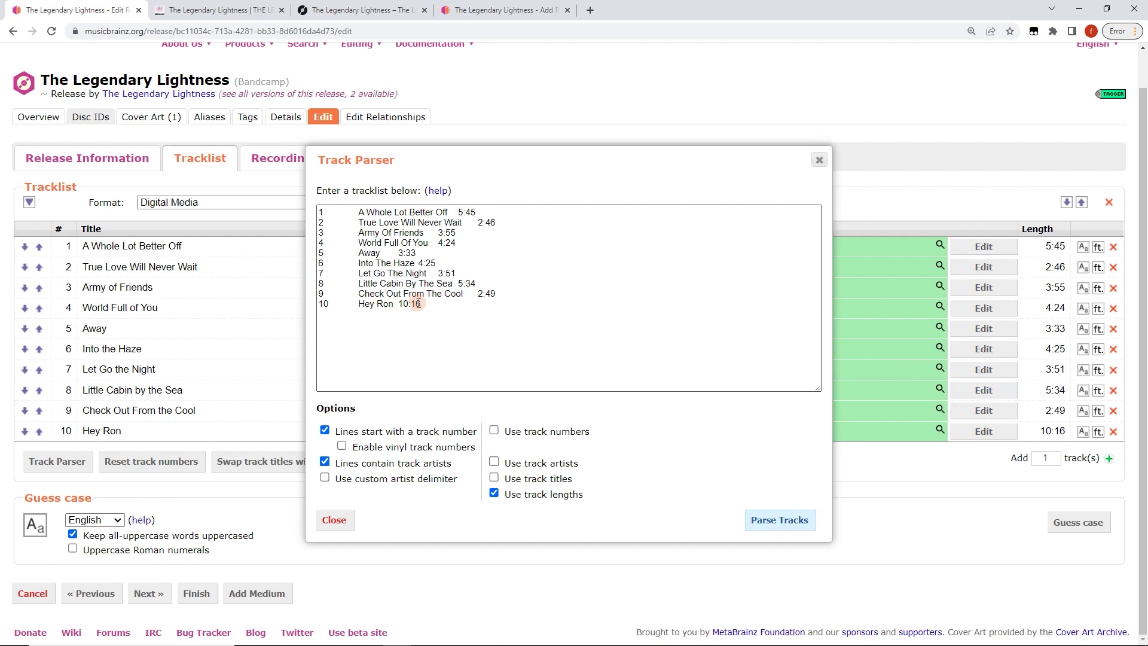
left_click(338, 520)
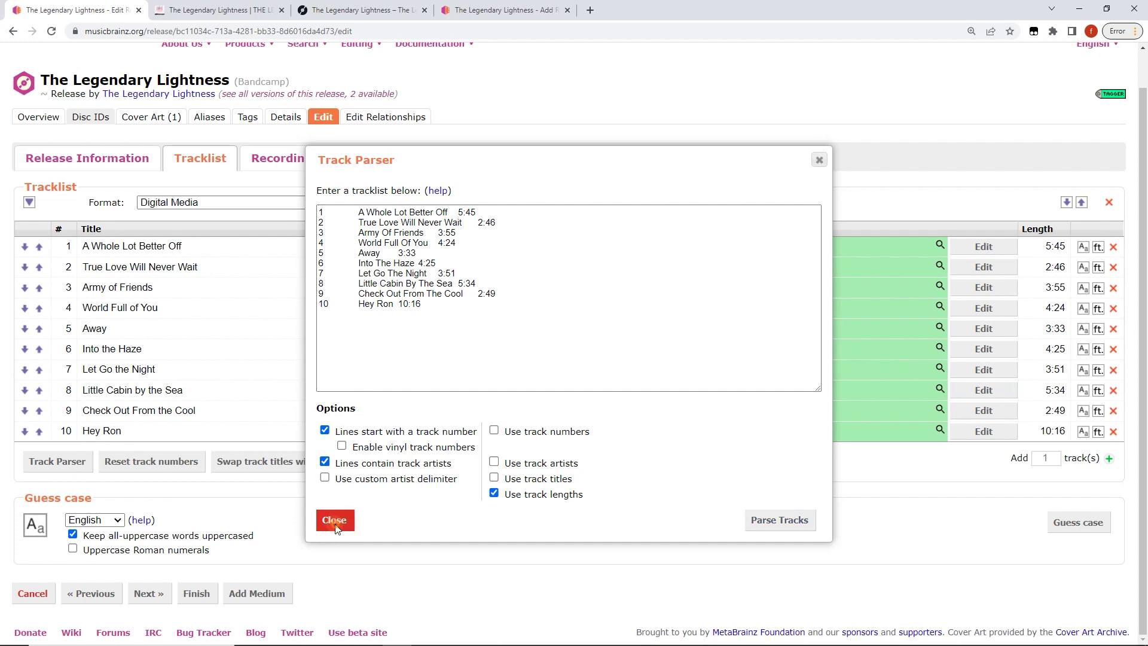
left_click(334, 520)
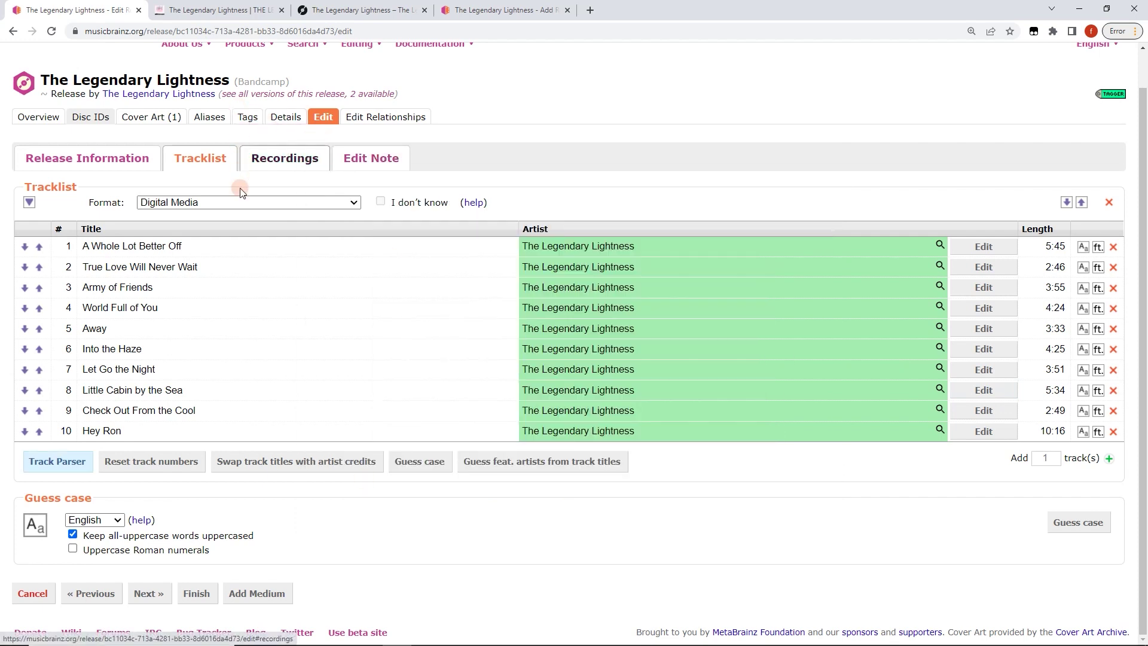
- Import the Bandcamp album into a new MusicBrainz Add Release tab
left_click(202, 10)
left_click(167, 193)
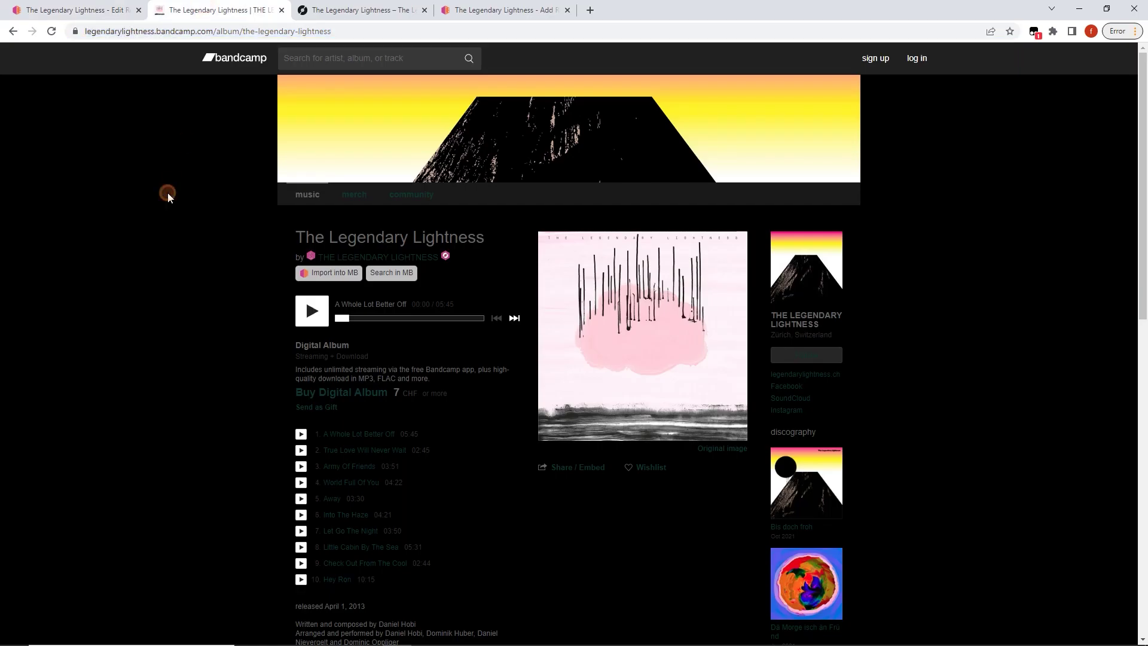
left_click(341, 277)
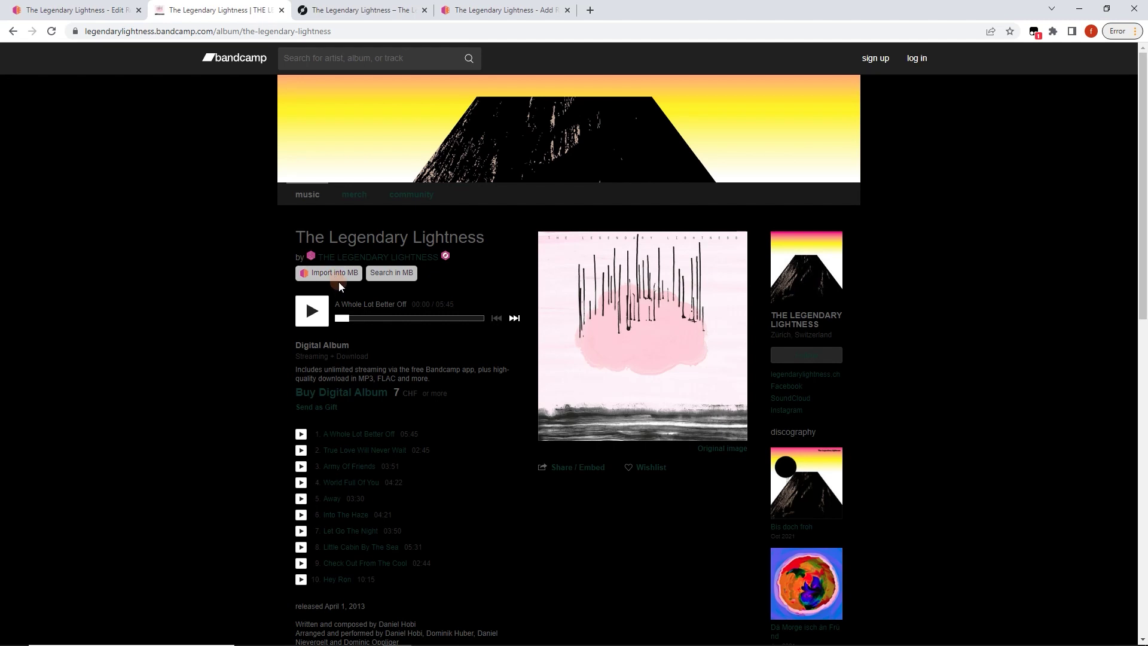
left_click(333, 277)
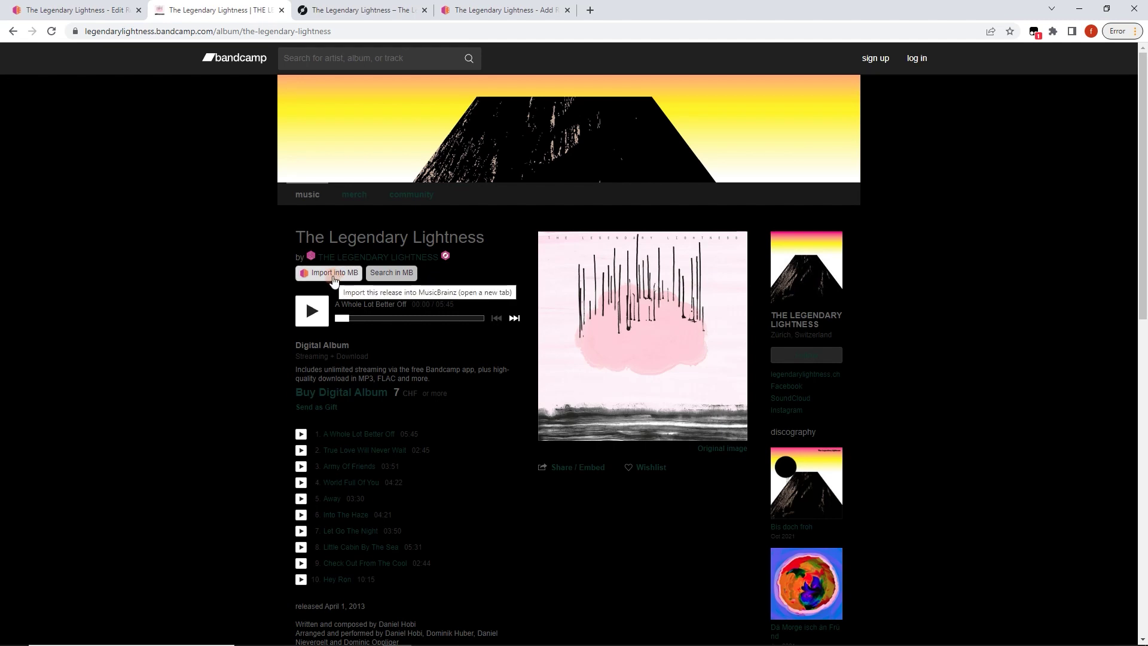
left_click(335, 281)
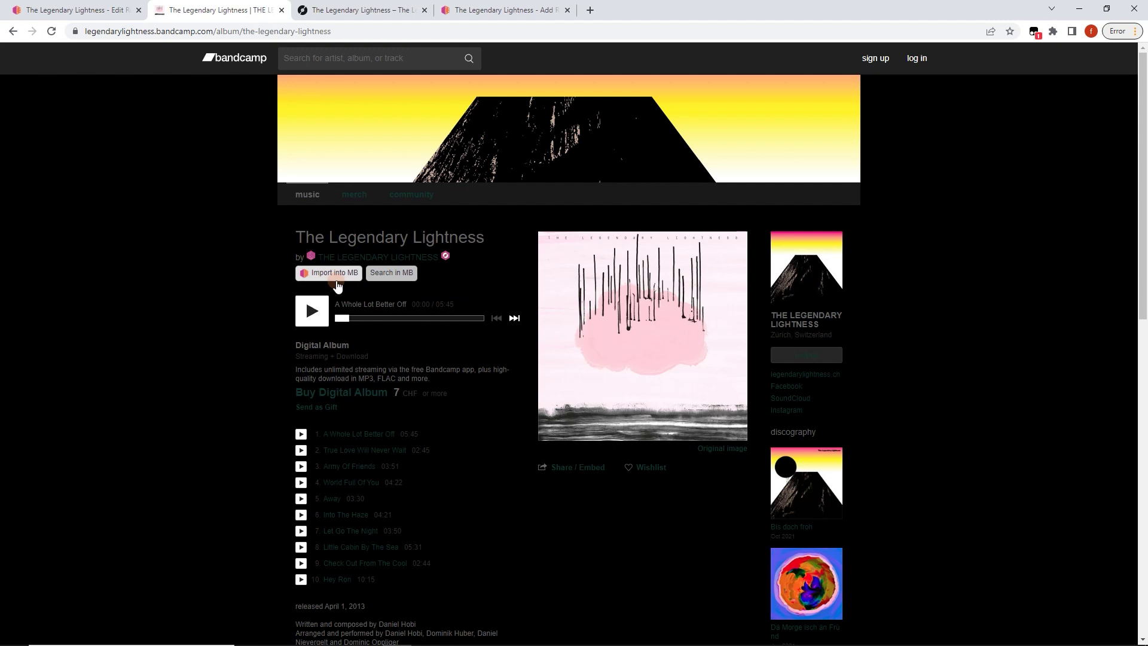
left_click(336, 282)
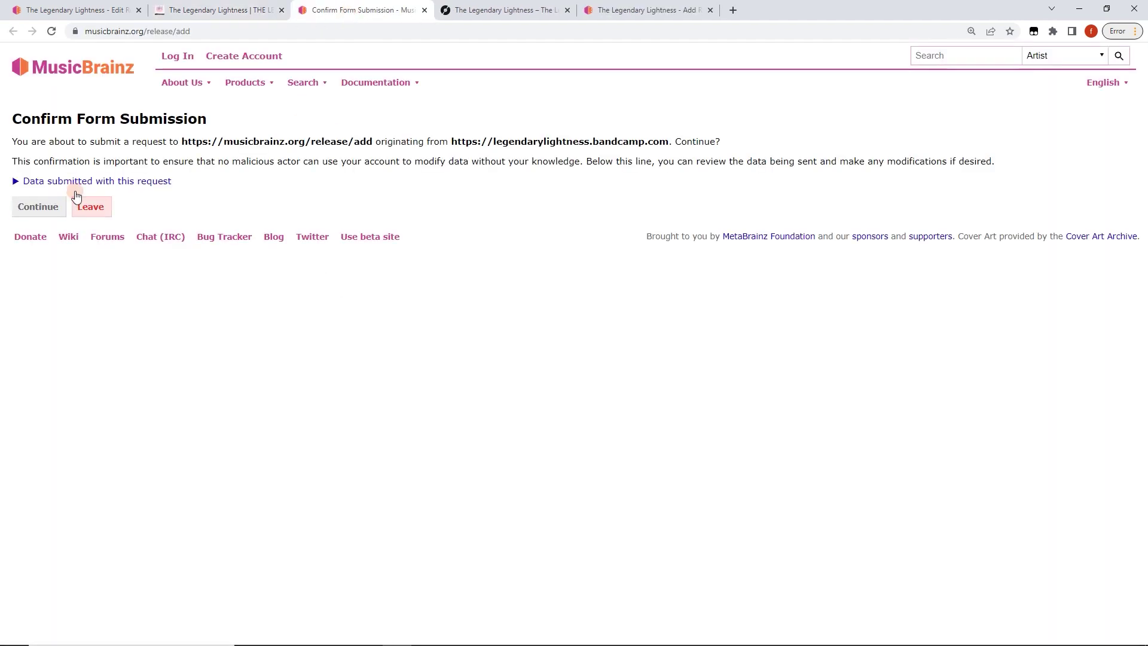
key("Return")
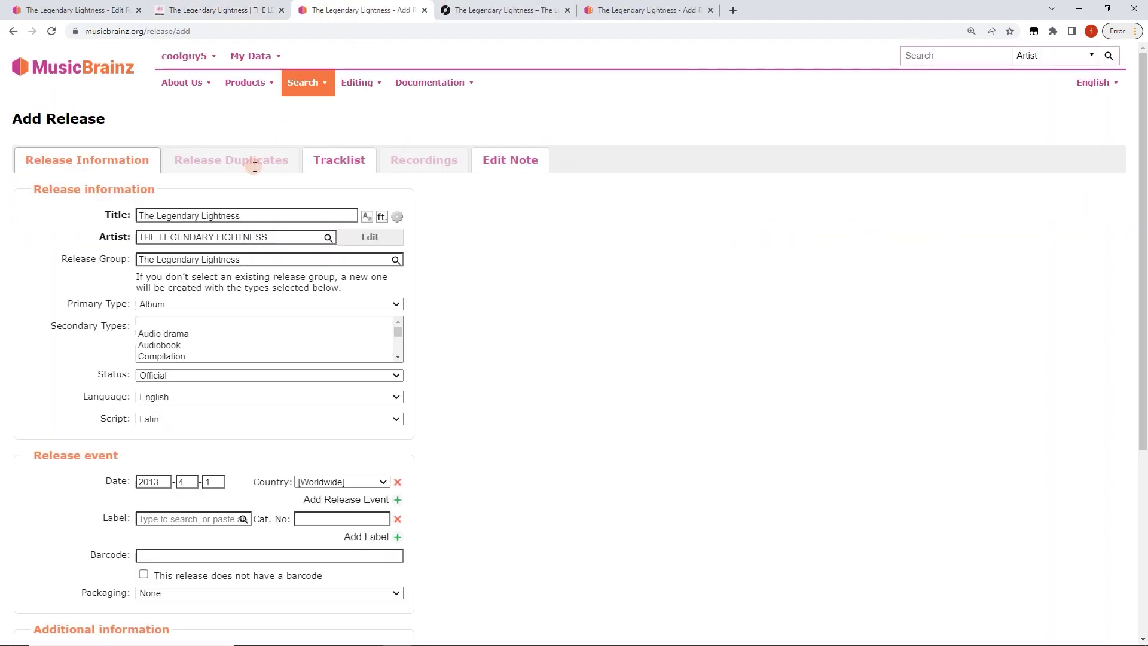
- Copy the imported tracklist text with its lengths from Track Parser, then close the Add Release tab
left_click(309, 161)
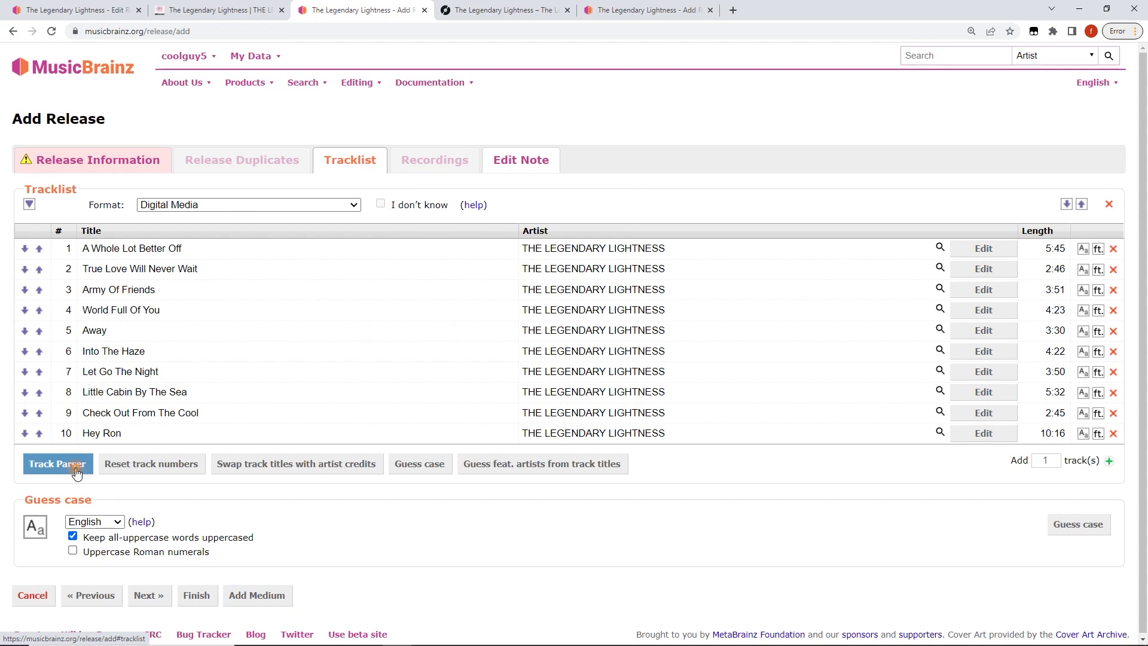
left_click(57, 463)
right_click(485, 242)
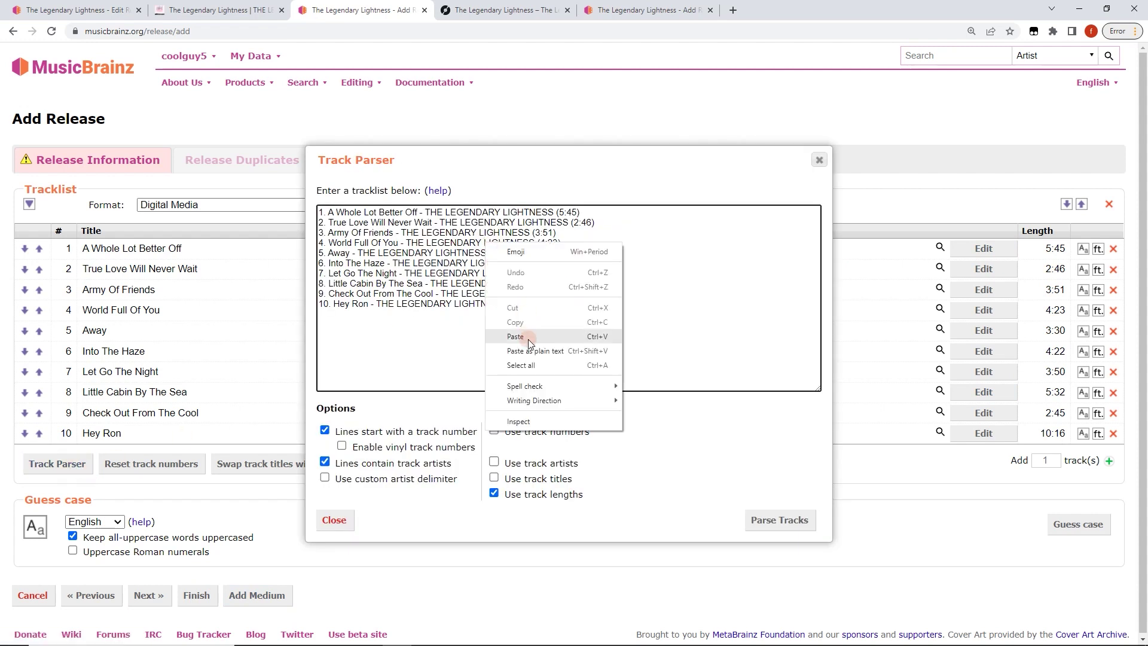
left_click(534, 365)
right_click(466, 256)
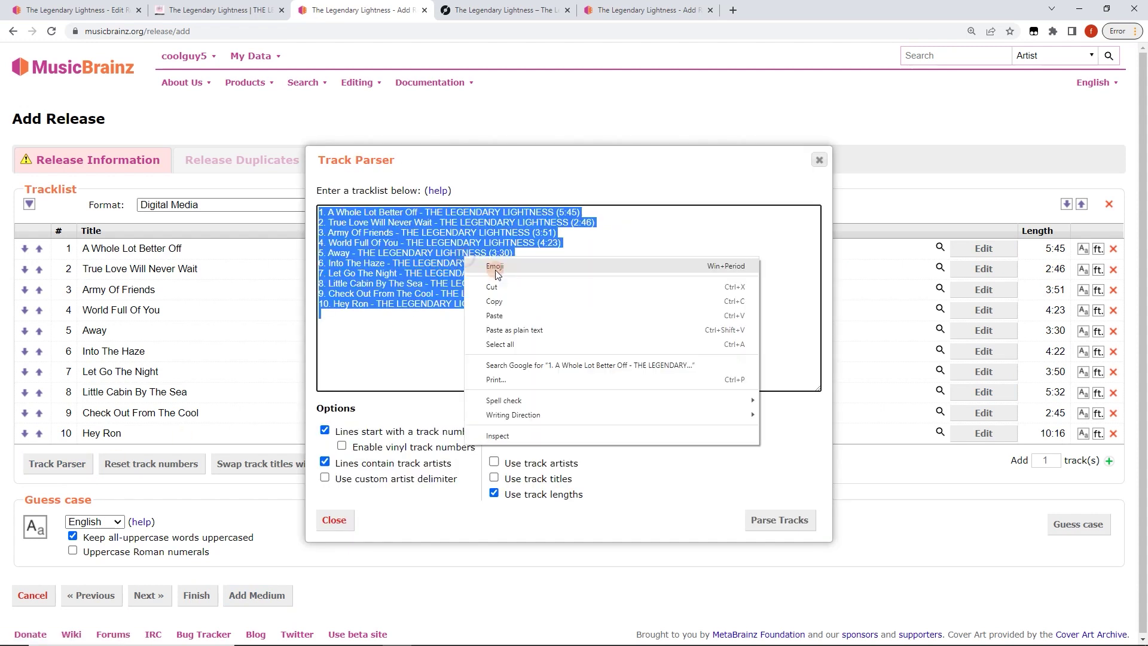
left_click(515, 298)
left_click(820, 159)
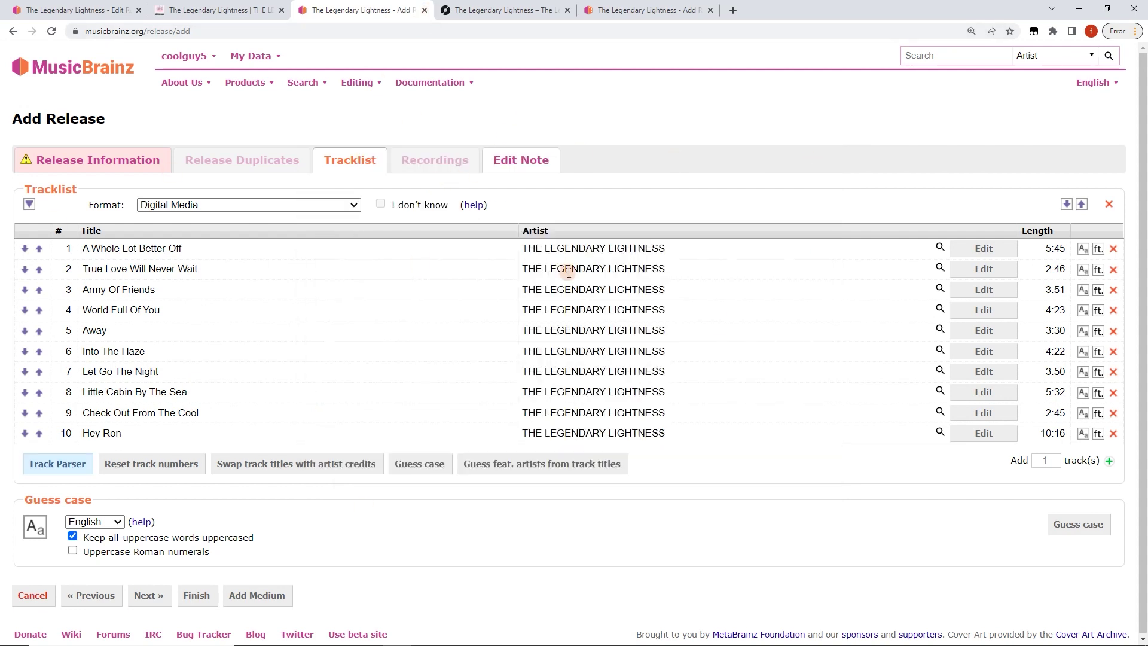
left_click(424, 10)
- Discard the Add Release form and parse the pasted Bandcamp tracklist into the release's tracks
left_click(632, 98)
key("ctrl+Page_Up")
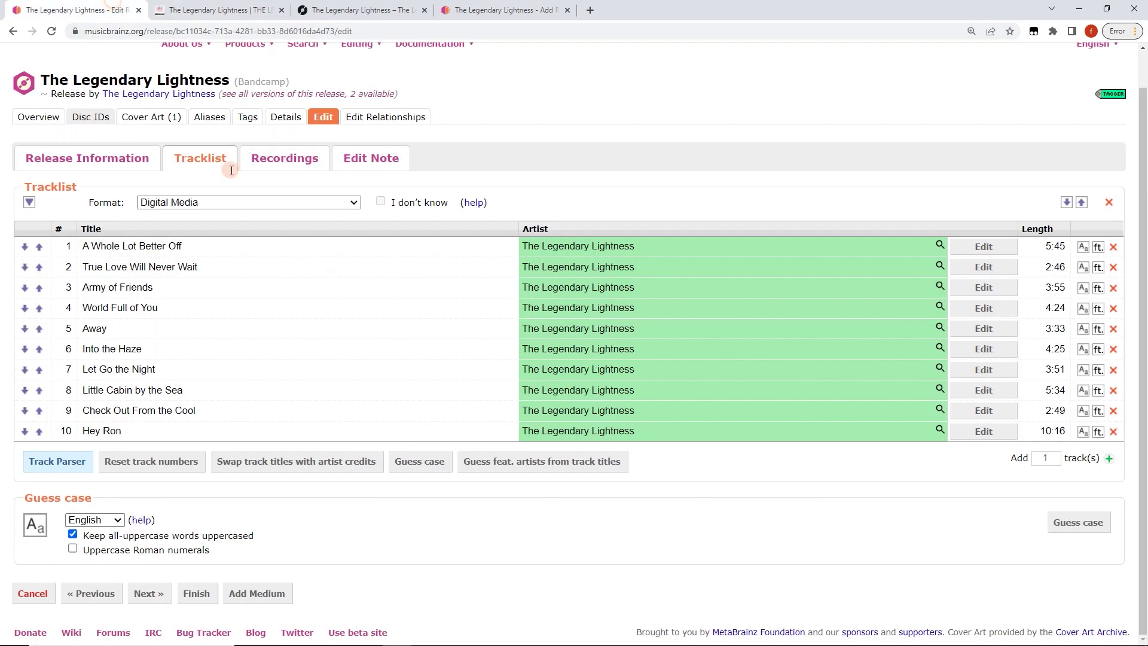
left_click(57, 461)
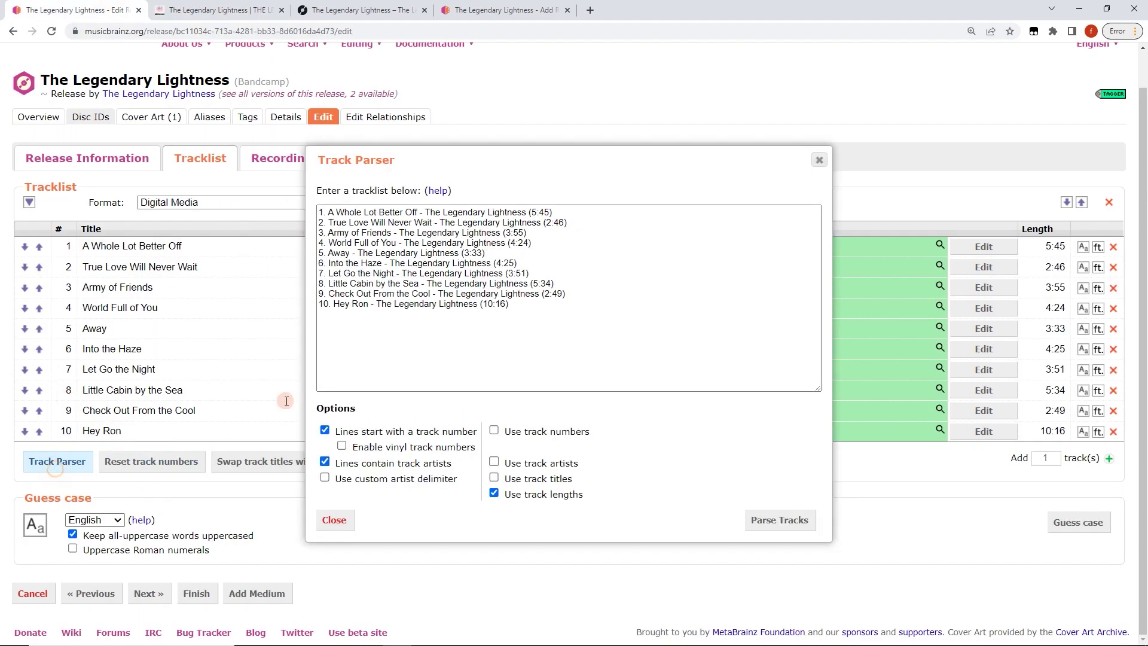
right_click(461, 235)
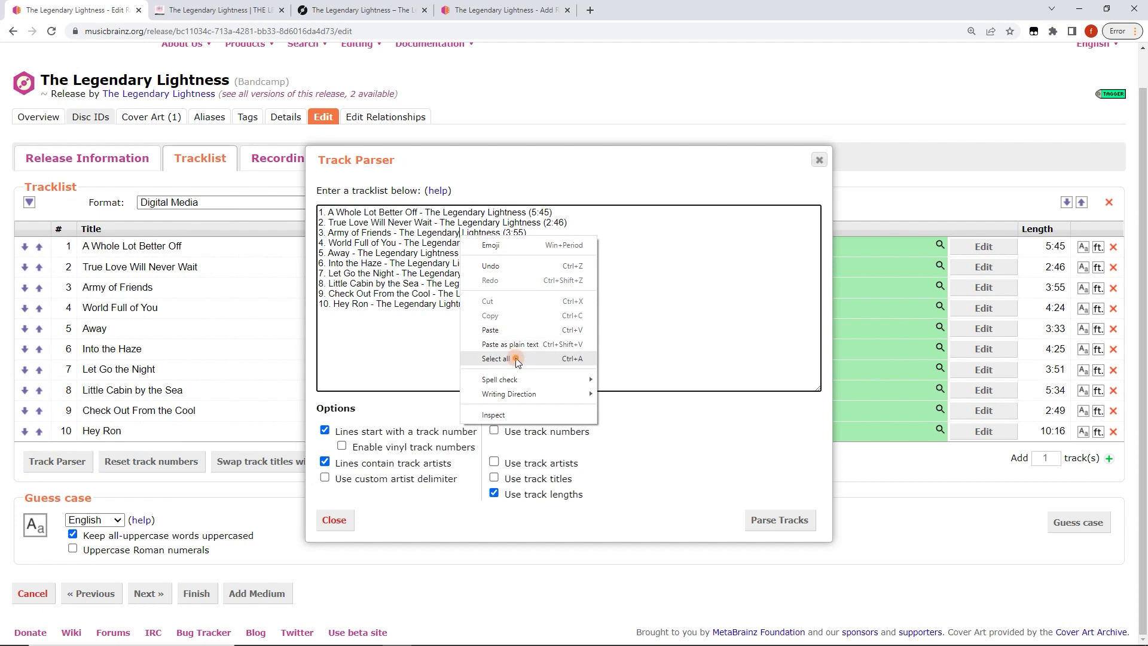
left_click(508, 358)
right_click(476, 239)
left_click(515, 293)
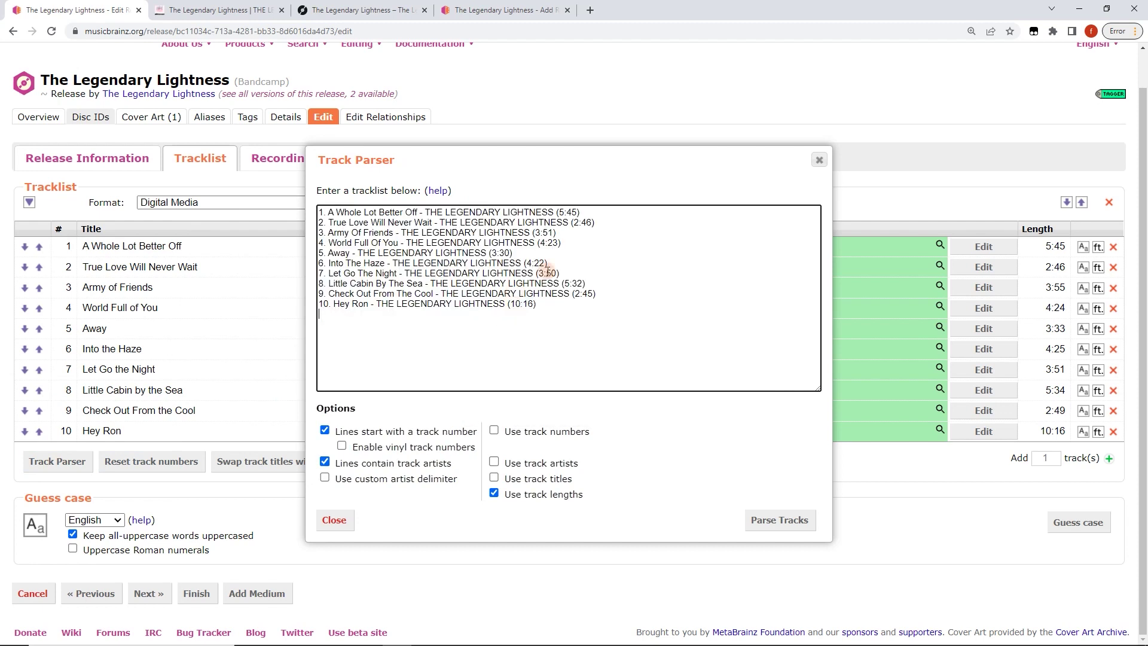
left_click(788, 520)
left_click(788, 521)
left_click(789, 521)
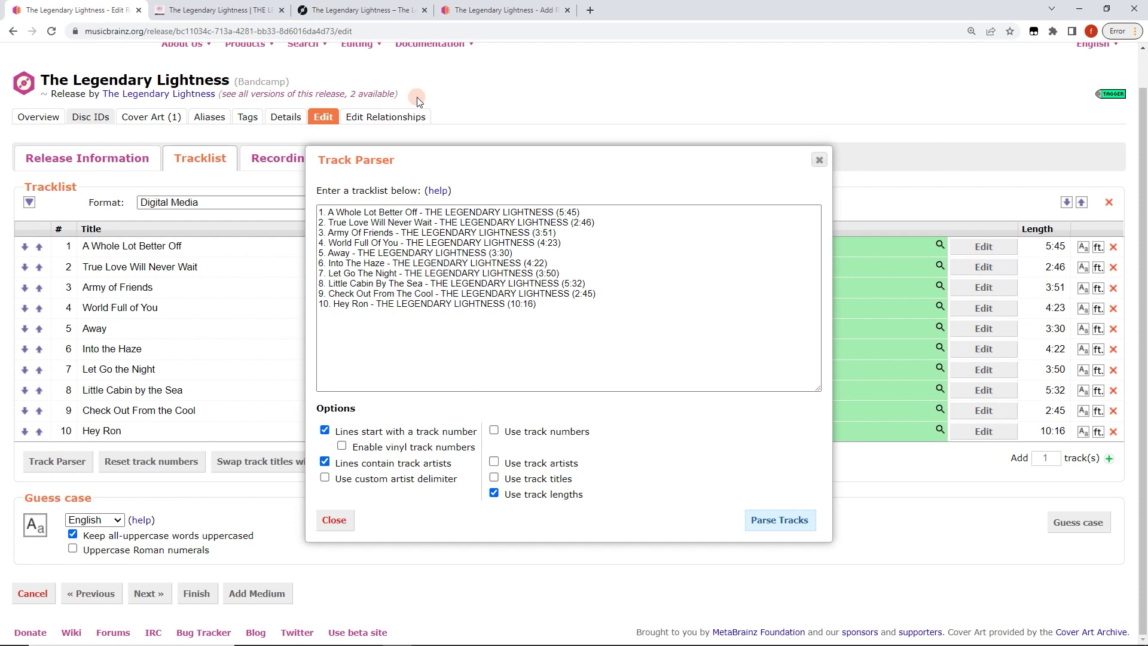
- Compare the new lengths (3:51, 4:23, 3:30, 4:22, 3:50, 5:32, 2:45) against Bandcamp and Discogs
left_click(216, 8)
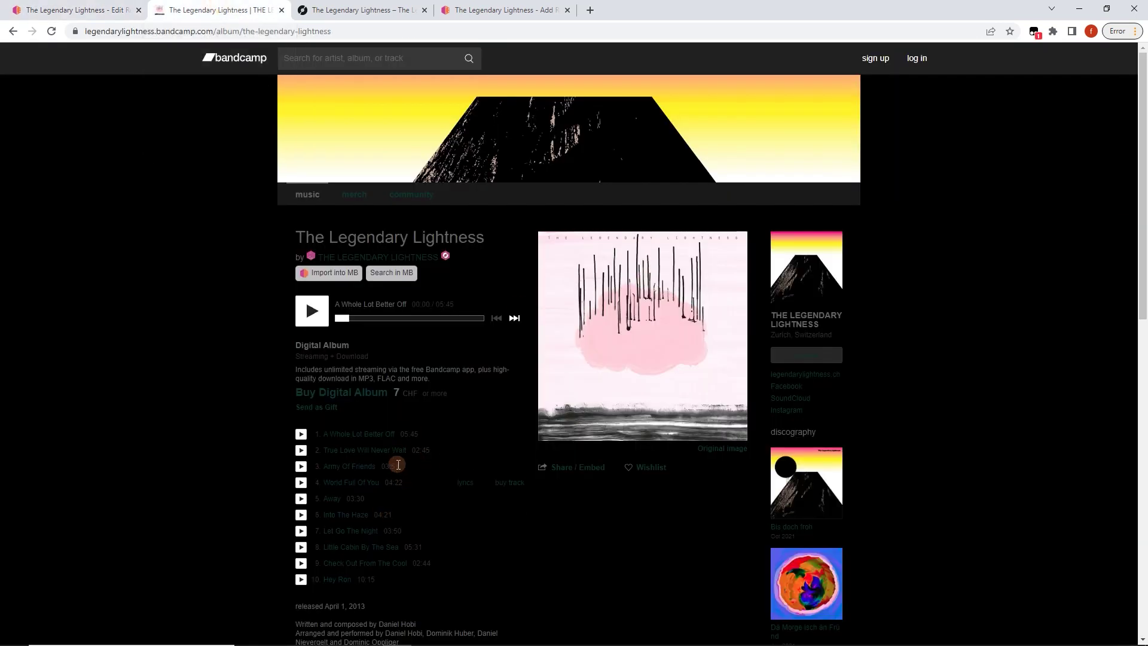
left_click(326, 8)
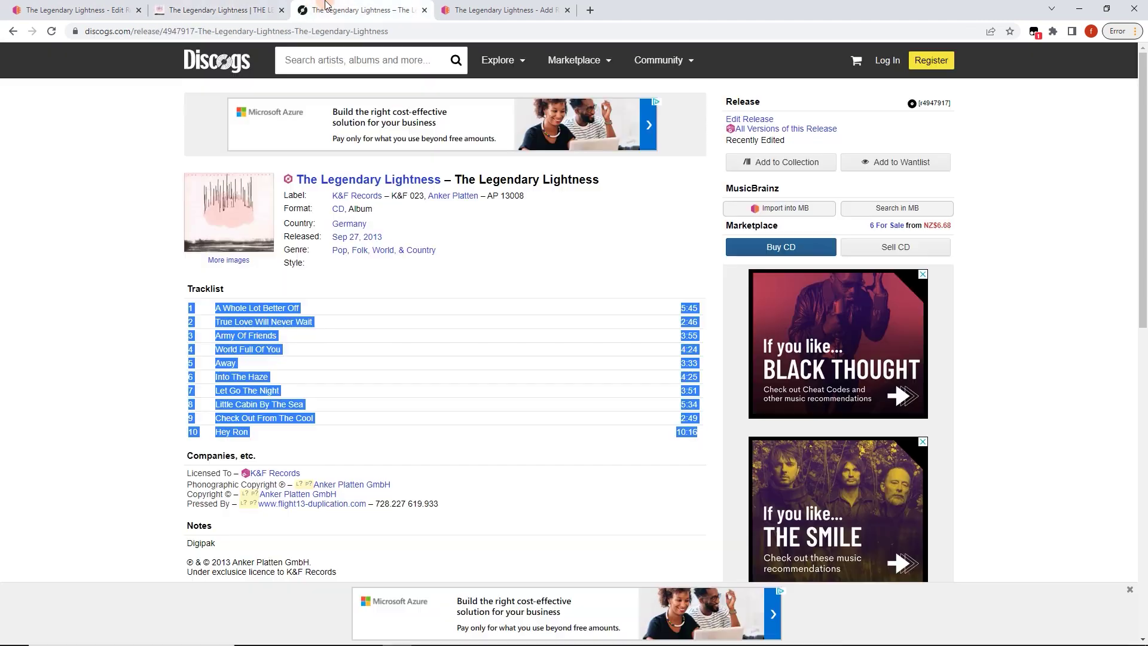
left_click(164, 319)
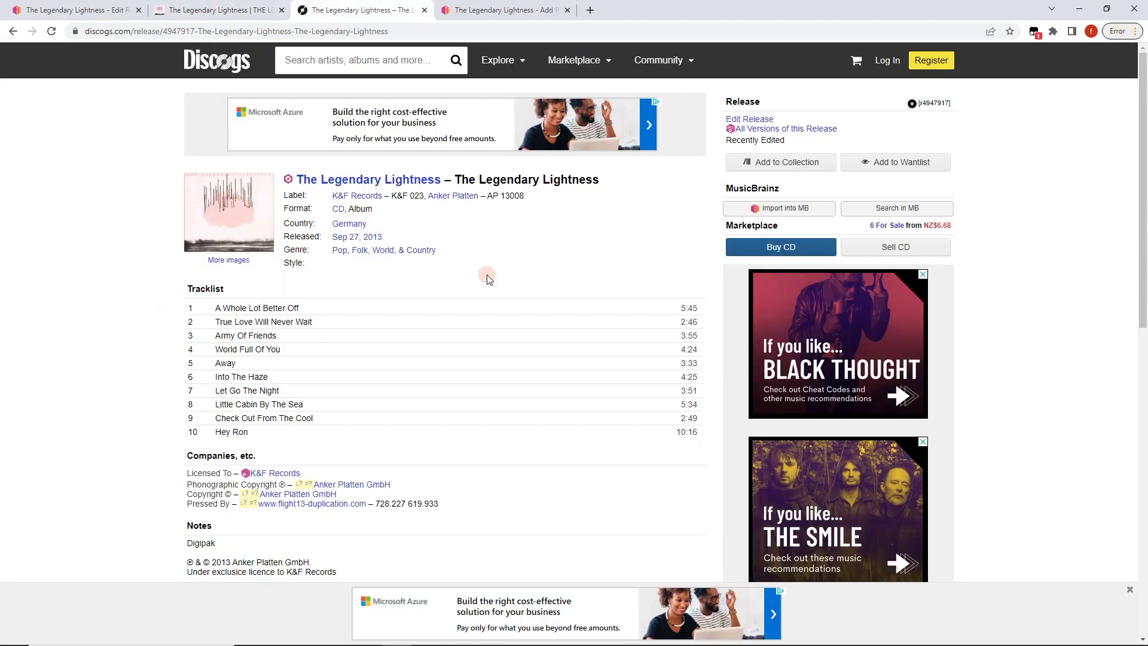
scroll(486, 275, "down", 3)
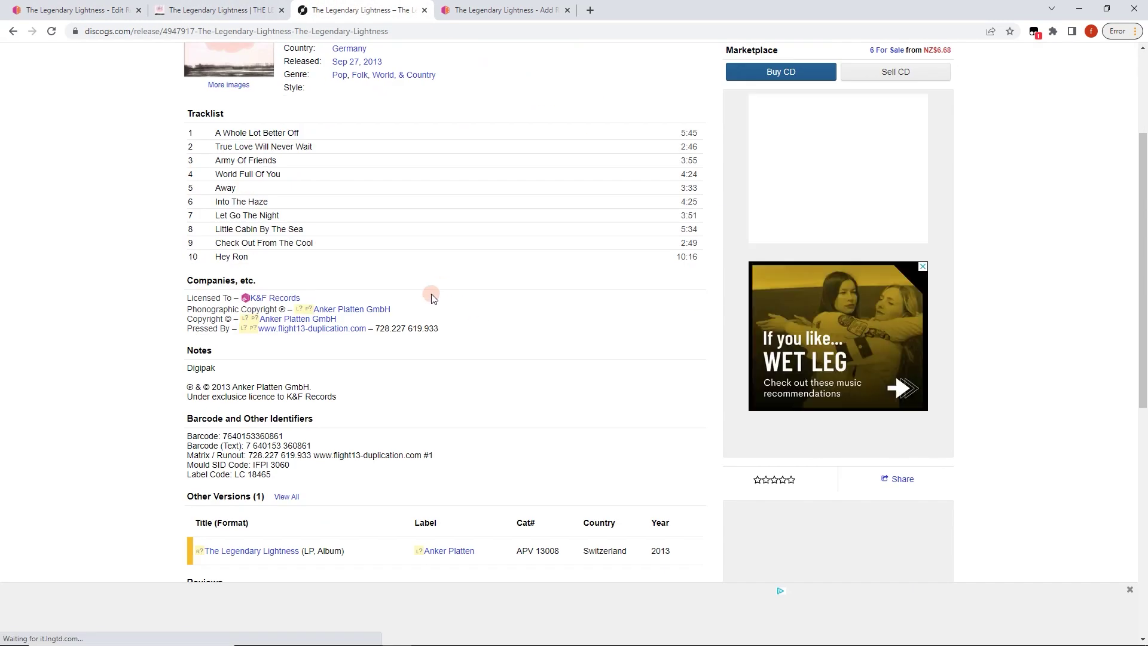
scroll(433, 297, "up", 3)
key("ctrl+1")
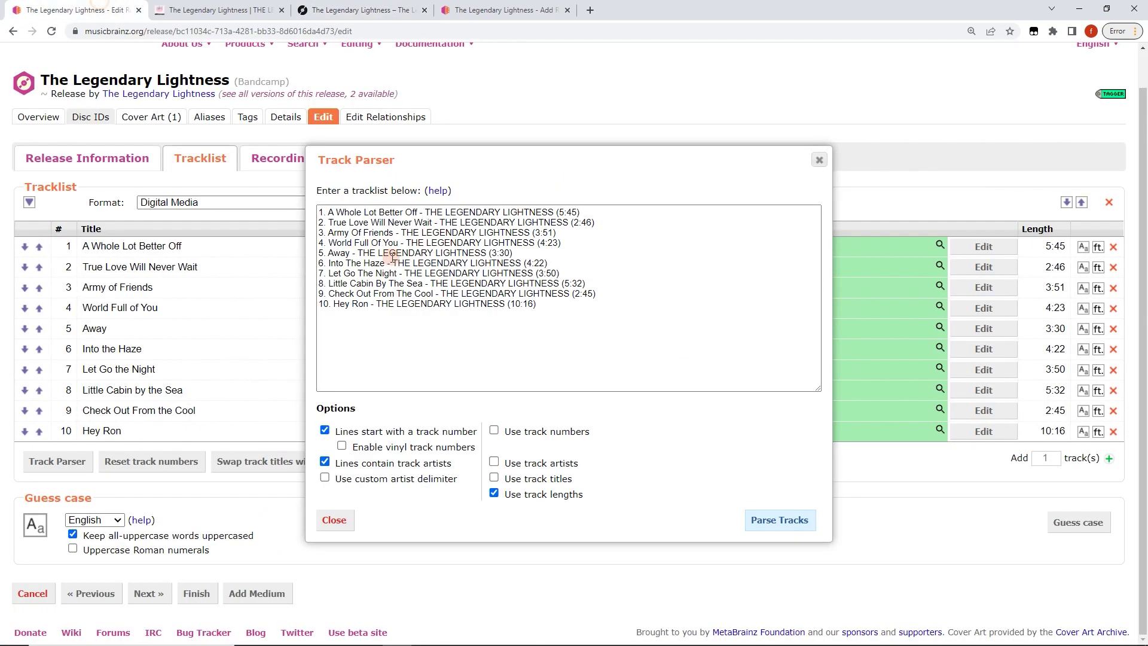
- Close Track Parser, move to the edit note step and copy the Bandcamp album URL
left_click(341, 520)
left_click(358, 159)
left_click(215, 10)
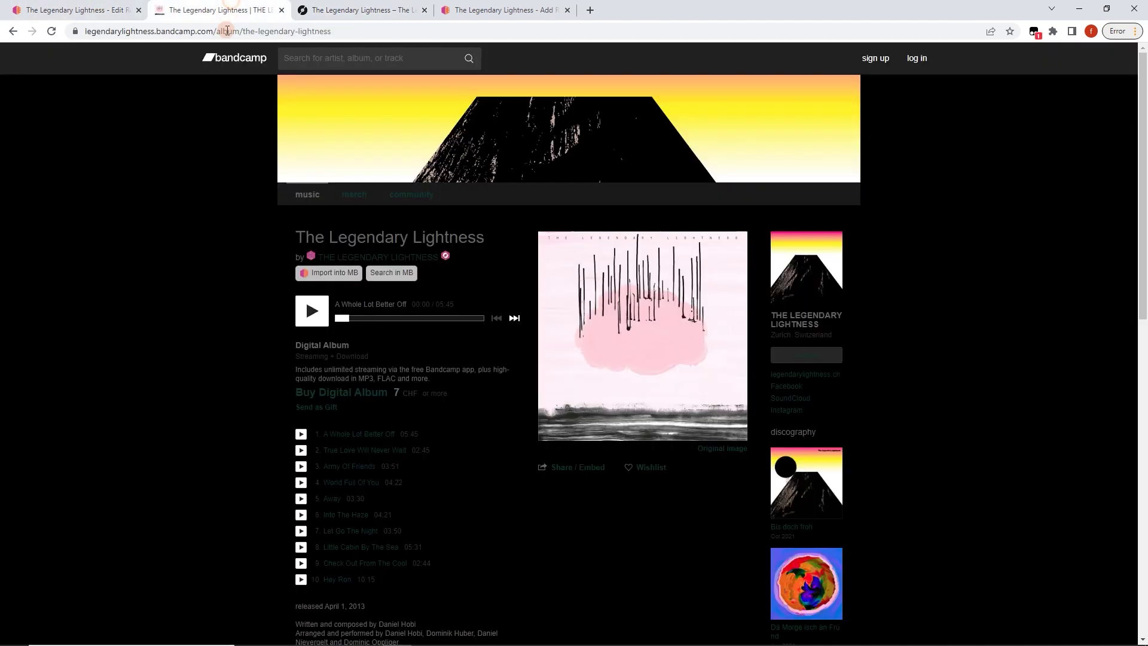
left_click(227, 31)
right_click(227, 31)
left_click(240, 90)
key("ctrl+1")
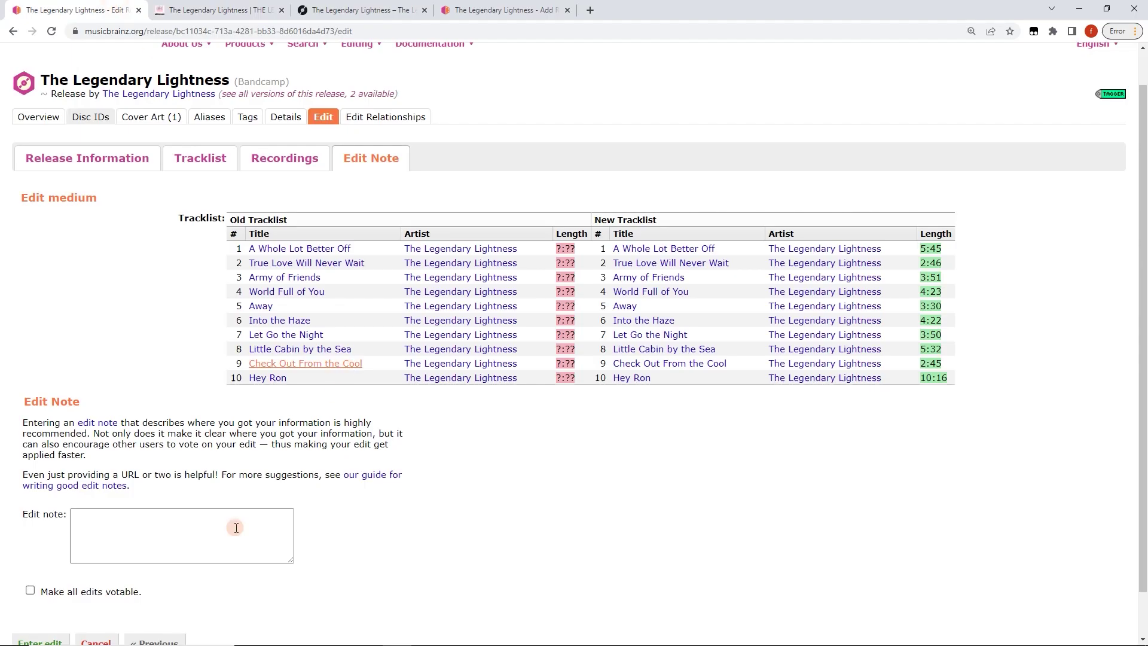
- Paste the Bandcamp URL as the edit note and submit the edit
left_click(221, 547)
right_click(222, 547)
left_click(266, 448)
scroll(42, 590, "down", 1)
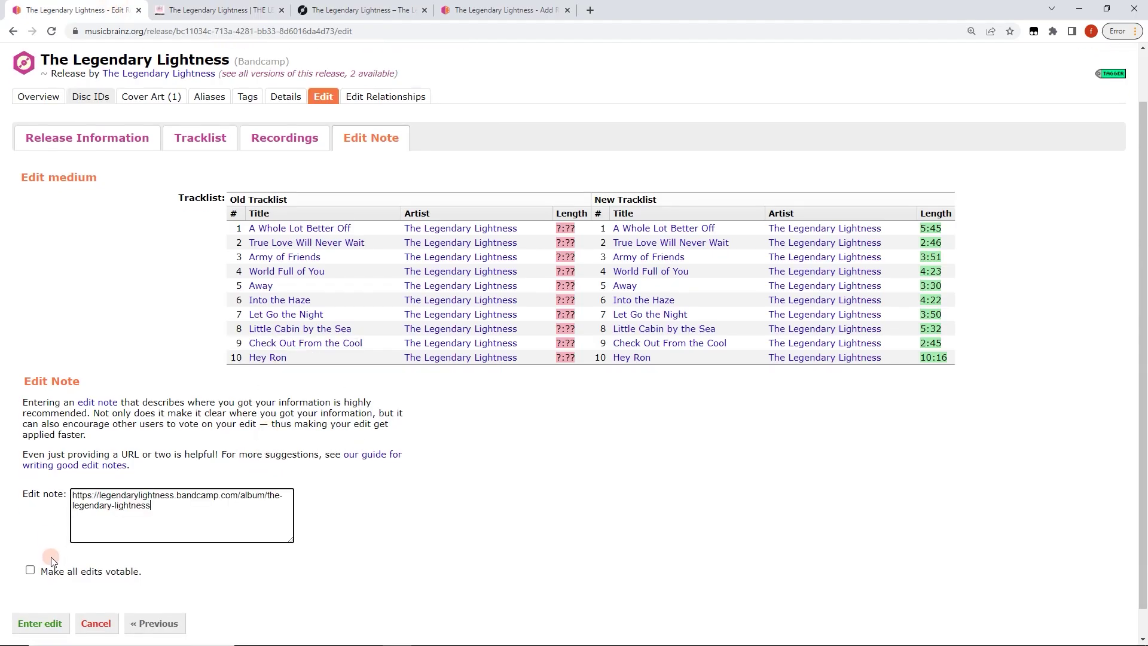
left_click(36, 623)
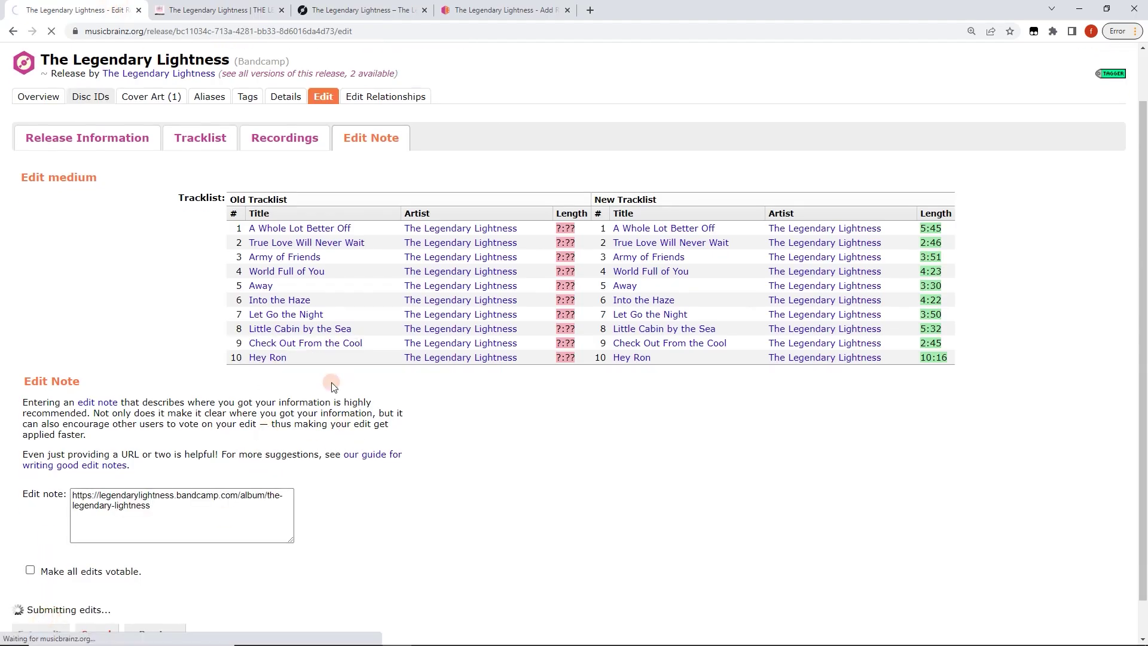